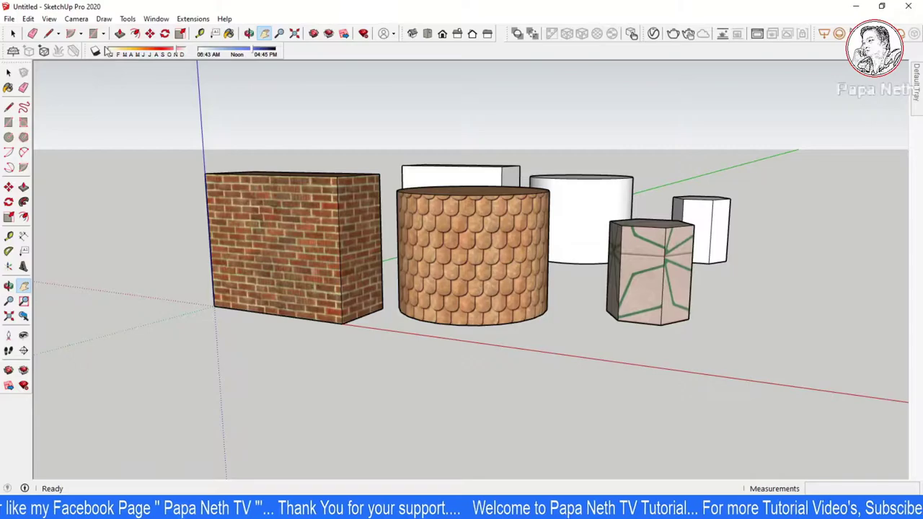
Step: Browse the modelling tools list and close it without choosing a tool
{"action": "left_click", "coordinate": [127, 20]}
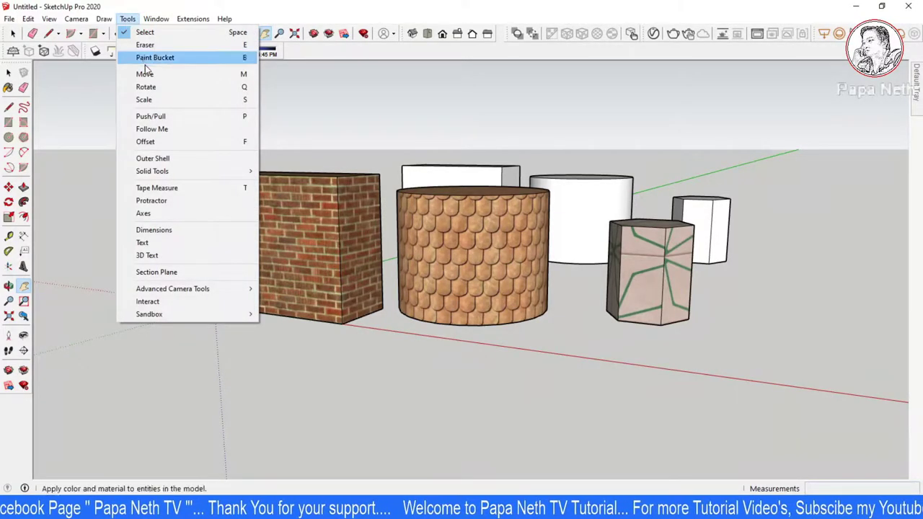
{"action": "left_click", "coordinate": [173, 75]}
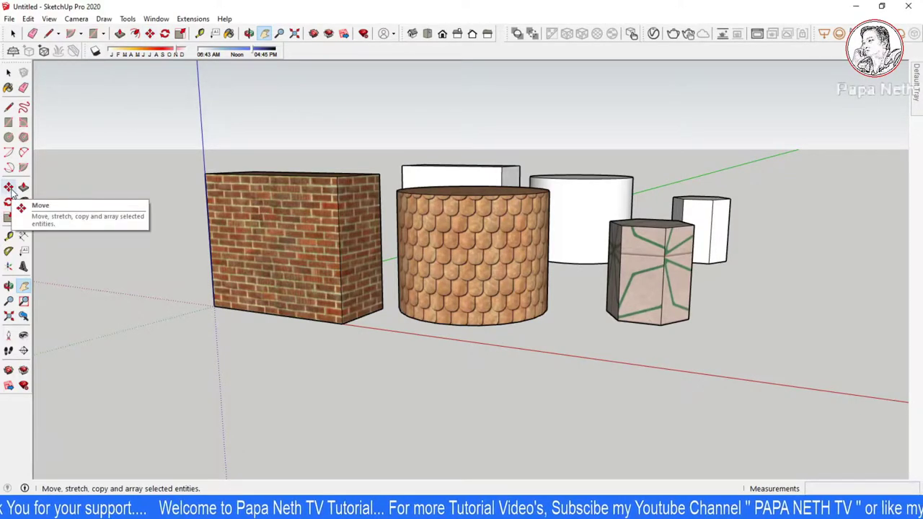
{"action": "left_click", "coordinate": [127, 18]}
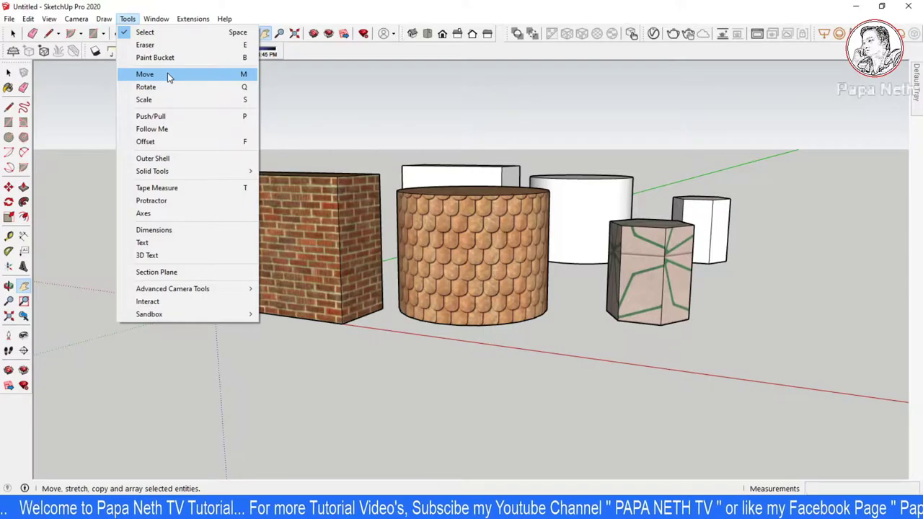
{"action": "left_click", "coordinate": [307, 101]}
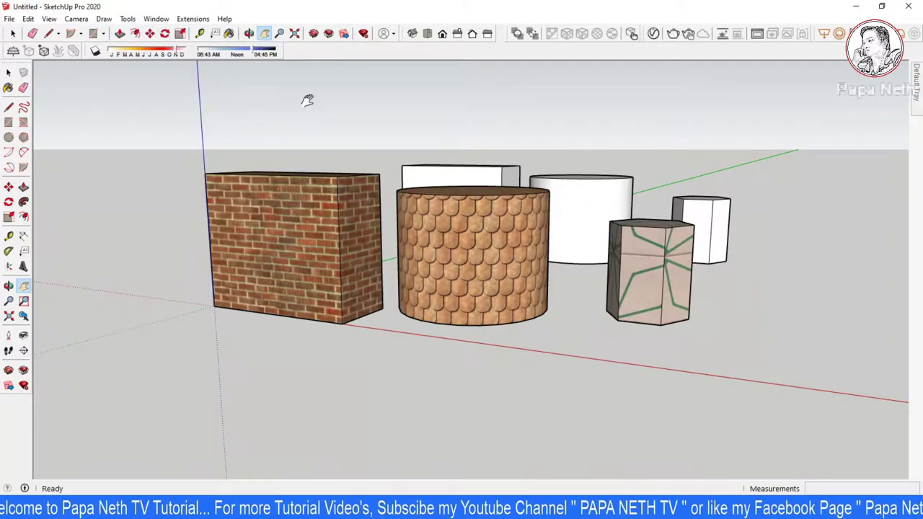
Step: Orbit the view to a new angle on the solids
{"action": "key", "text": "space"}
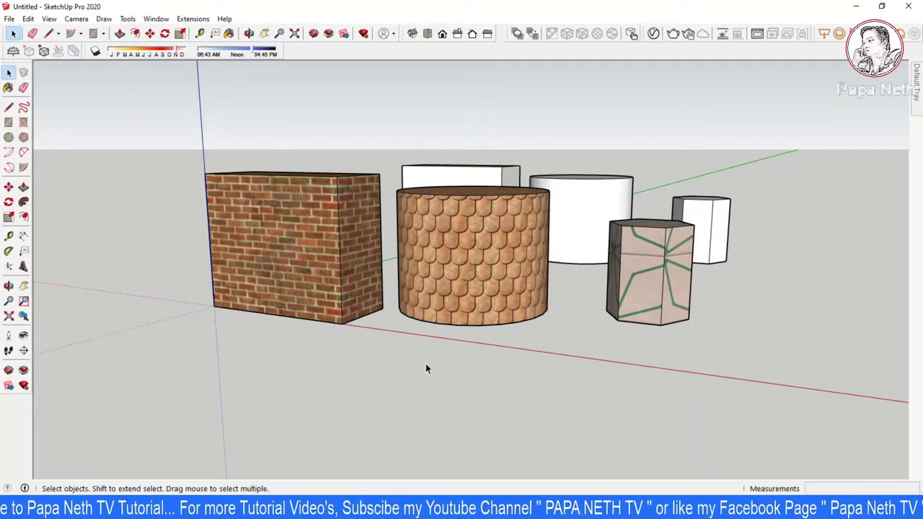
{"action": "key", "text": "m"}
{"action": "scroll", "coordinate": [422, 315], "scroll_direction": "down", "scroll_amount": 3}
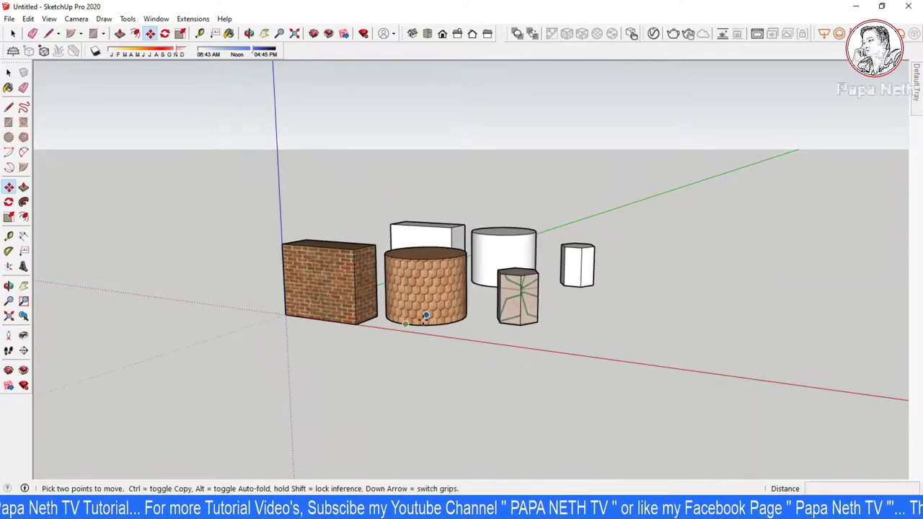
{"action": "middle_click_drag", "start_coordinate": [423, 316], "coordinate": [366, 362]}
{"action": "key", "text": "m"}
{"action": "scroll", "coordinate": [608, 259], "scroll_direction": "up", "scroll_amount": 3}
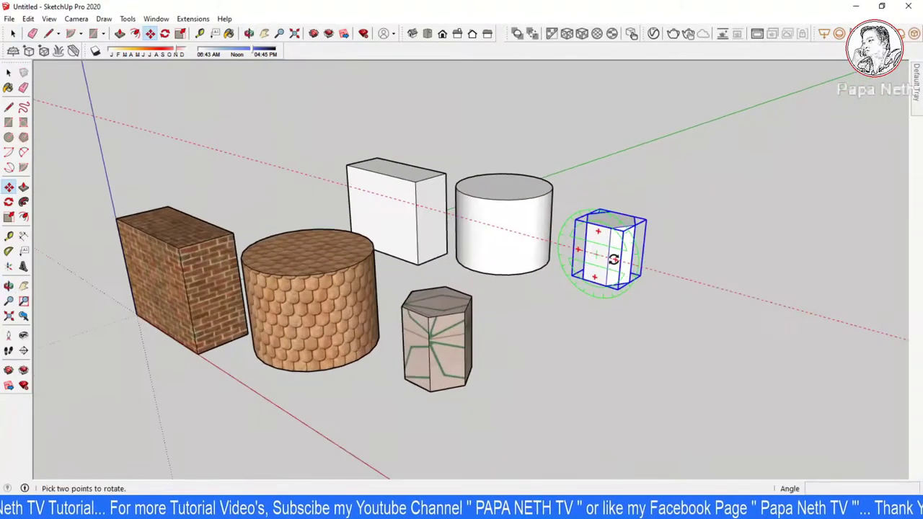
{"action": "key", "text": "space"}
Step: Select the small white prism and start moving it, locked to the vertical axis
{"action": "left_click", "coordinate": [606, 268]}
{"action": "key", "text": "m"}
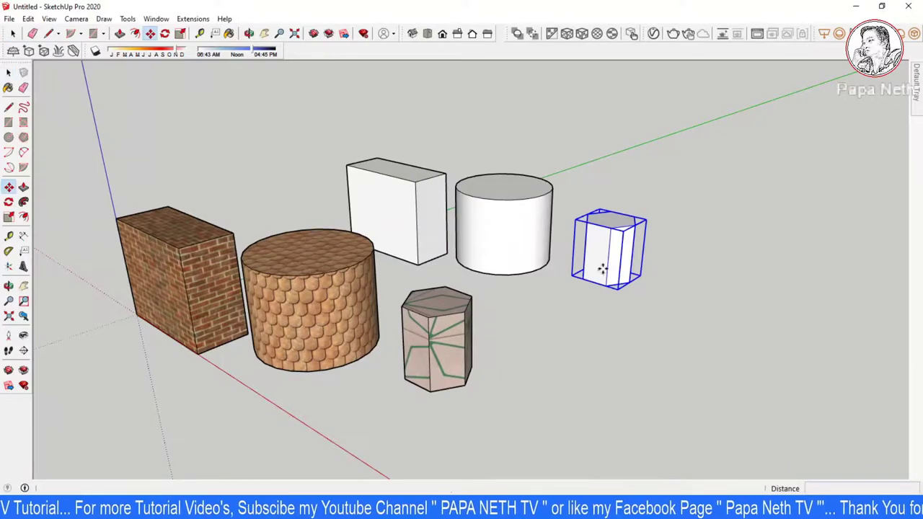
{"action": "left_click", "coordinate": [580, 295]}
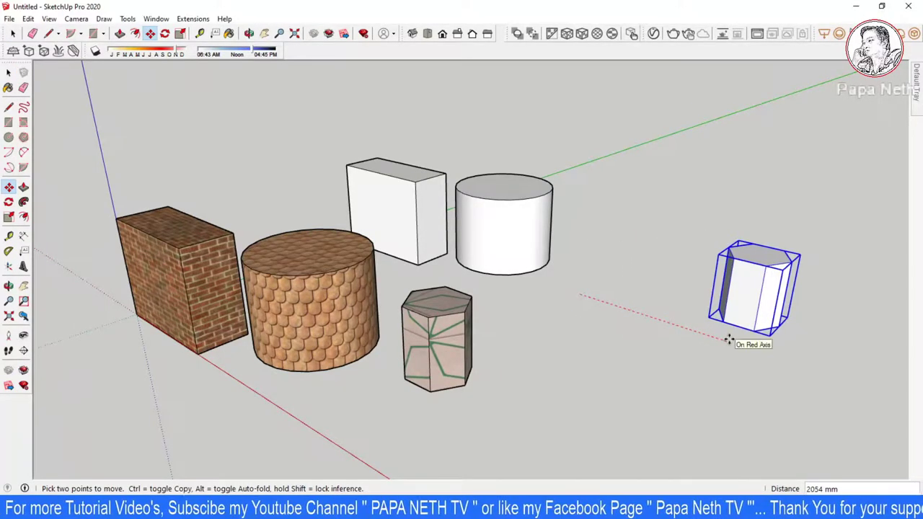
{"action": "scroll", "coordinate": [618, 306], "scroll_direction": "down", "scroll_amount": 3}
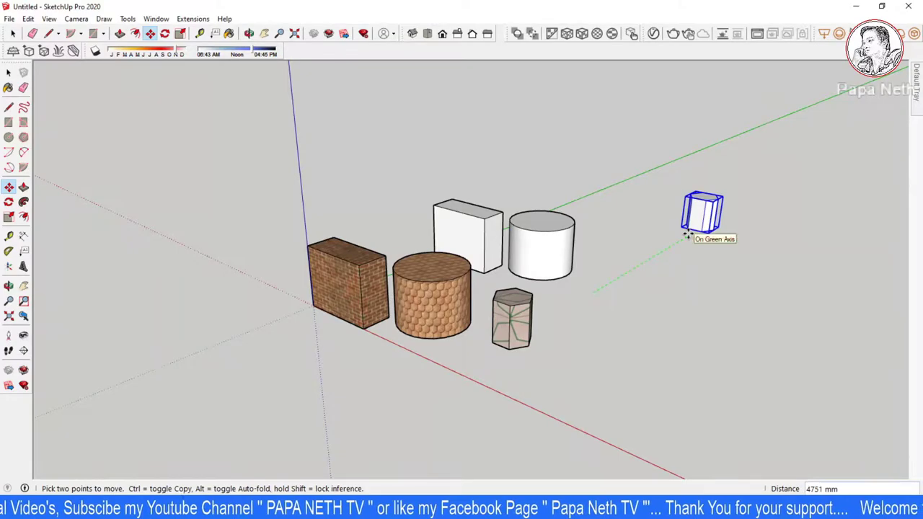
{"action": "key", "text": "Down"}
{"action": "key", "text": "Down"}
{"action": "key", "text": "Up"}
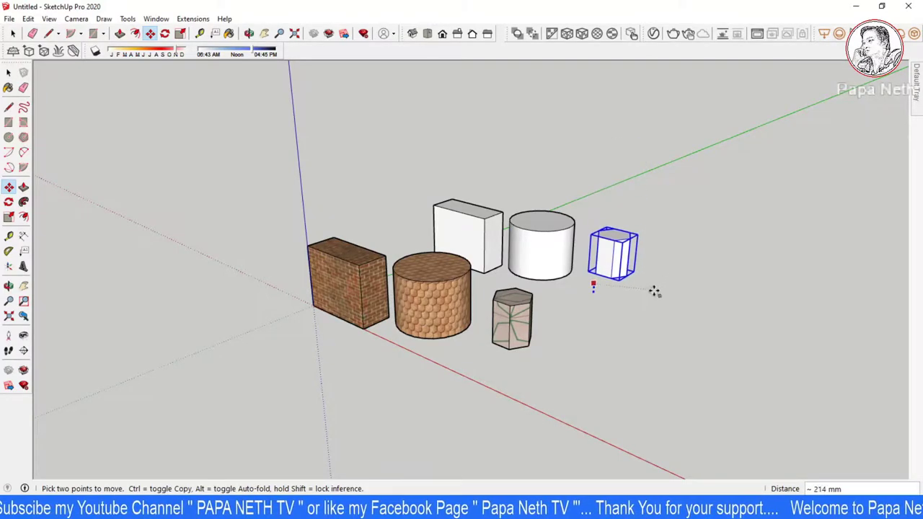
Step: Try a Ctrl copy of the prism, cancel it, and pick up the original prism again
{"action": "key", "text": "Escape"}
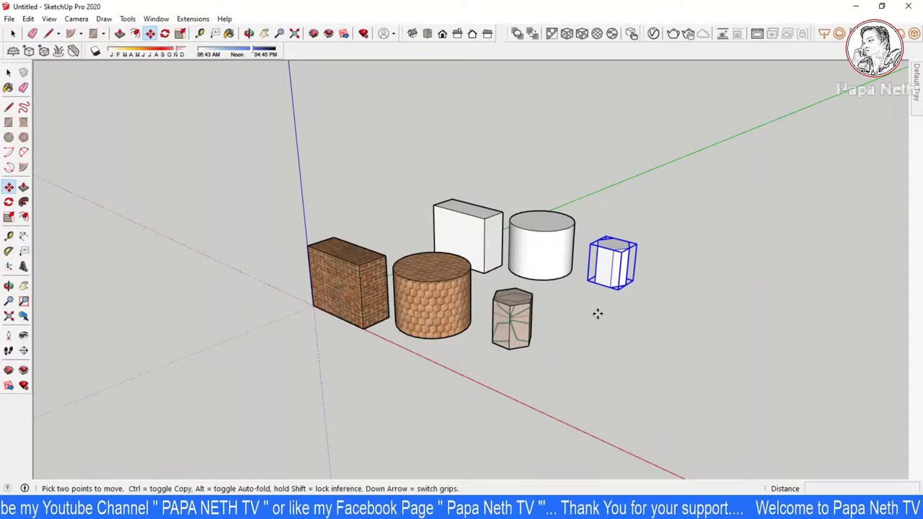
{"action": "key", "text": "ctrl"}
{"action": "left_click", "coordinate": [595, 314]}
{"action": "key", "text": "Escape"}
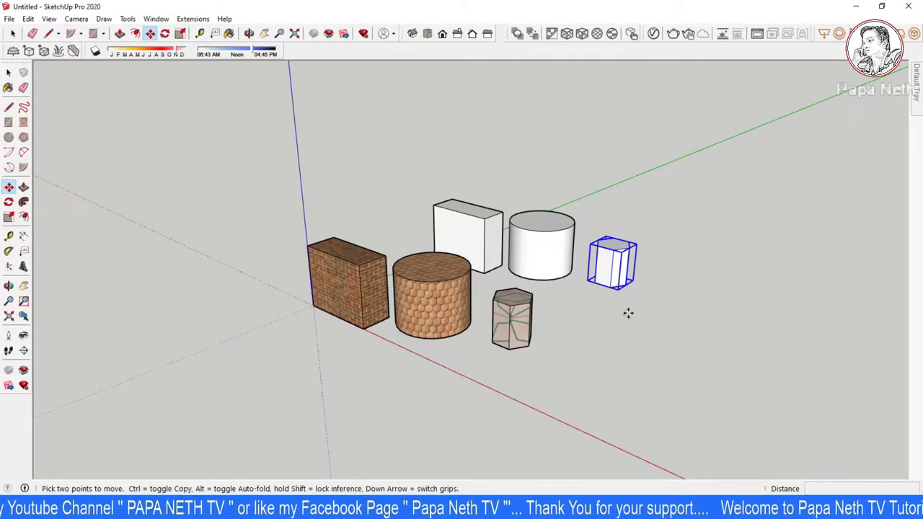
{"action": "left_click", "coordinate": [628, 313]}
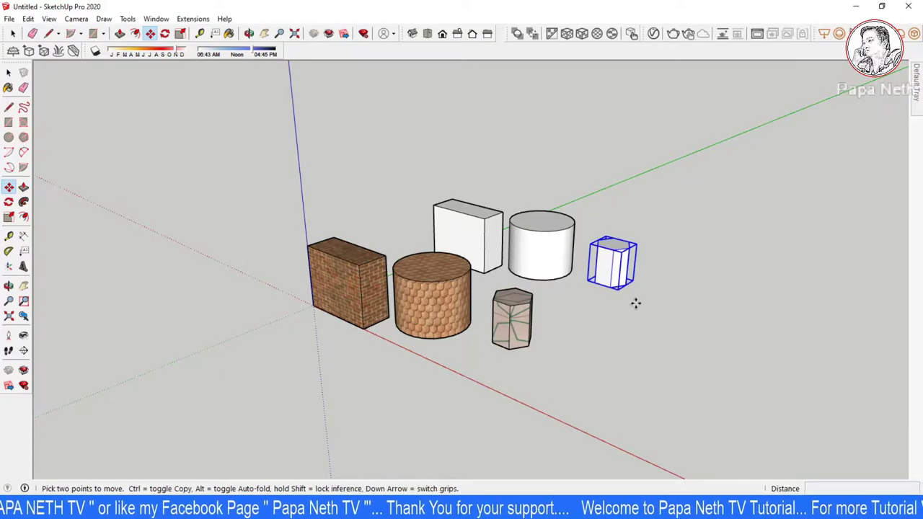
Step: Lock the prism's move to the red axis, cancel it, and zoom in
{"action": "key", "text": "Right"}
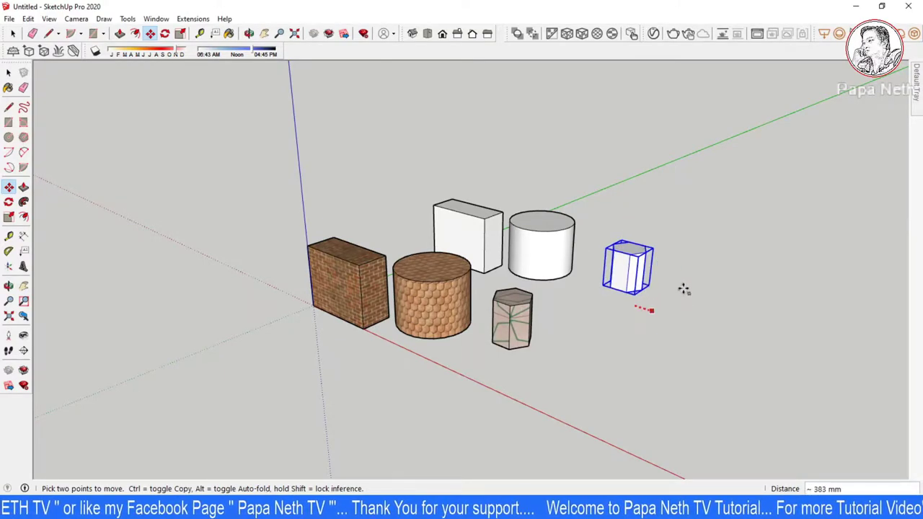
{"action": "key", "text": "Escape"}
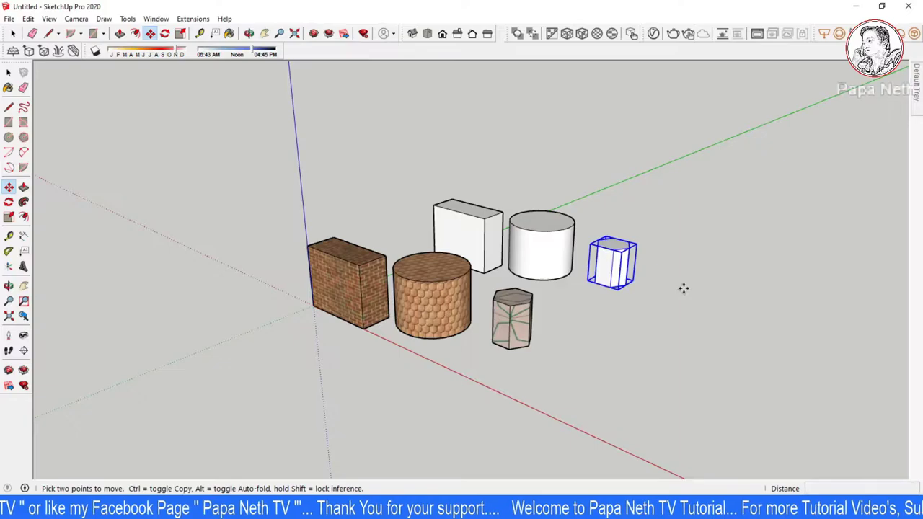
{"action": "scroll", "coordinate": [633, 276], "scroll_direction": "up", "scroll_amount": 2}
{"action": "scroll", "coordinate": [635, 274], "scroll_direction": "up", "scroll_amount": 1}
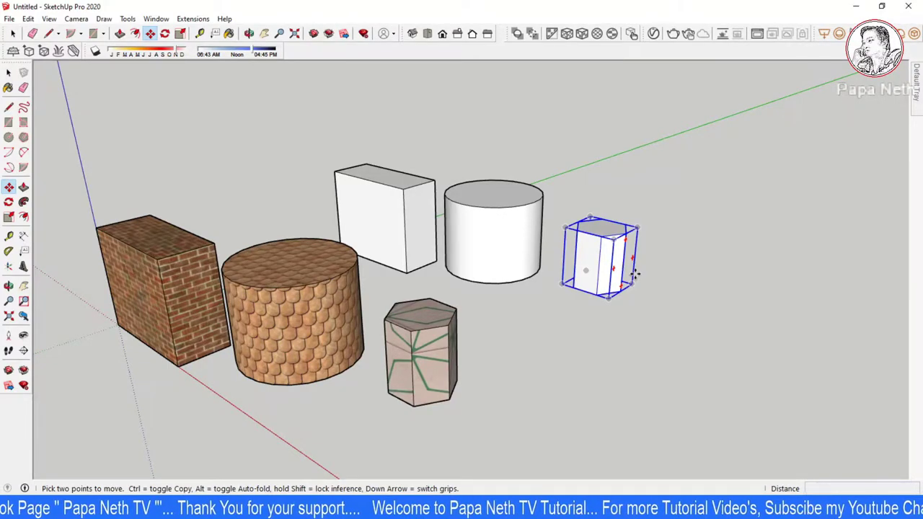
Step: Pick up the prism again and lock its move to green, then the vertical axis
{"action": "left_click", "coordinate": [631, 313]}
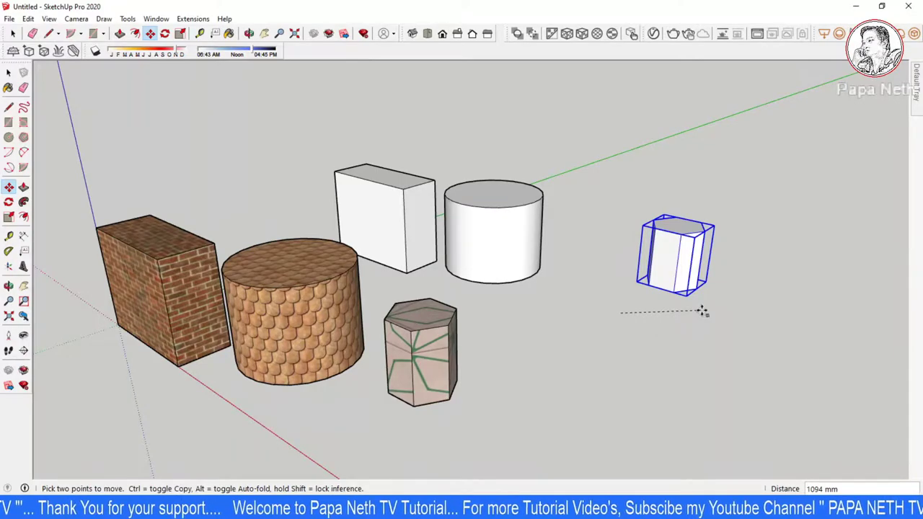
{"action": "key", "text": "Left"}
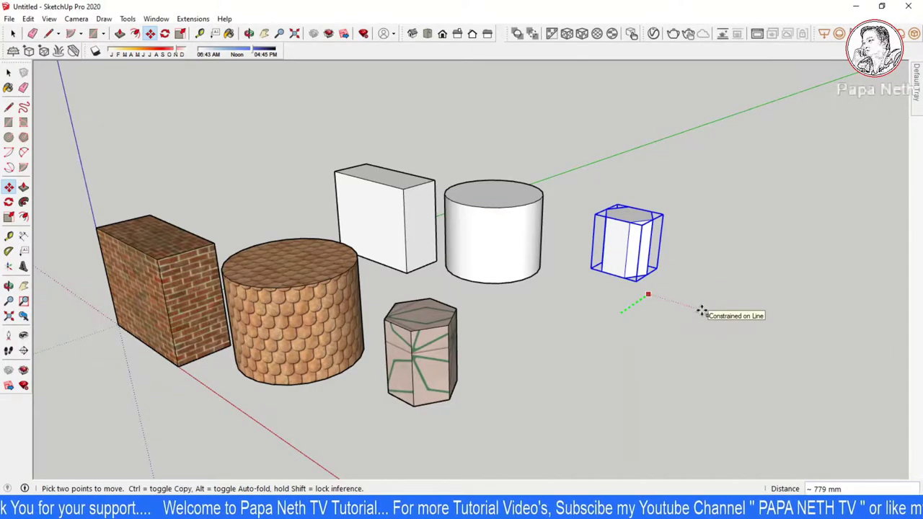
{"action": "key", "text": "Up"}
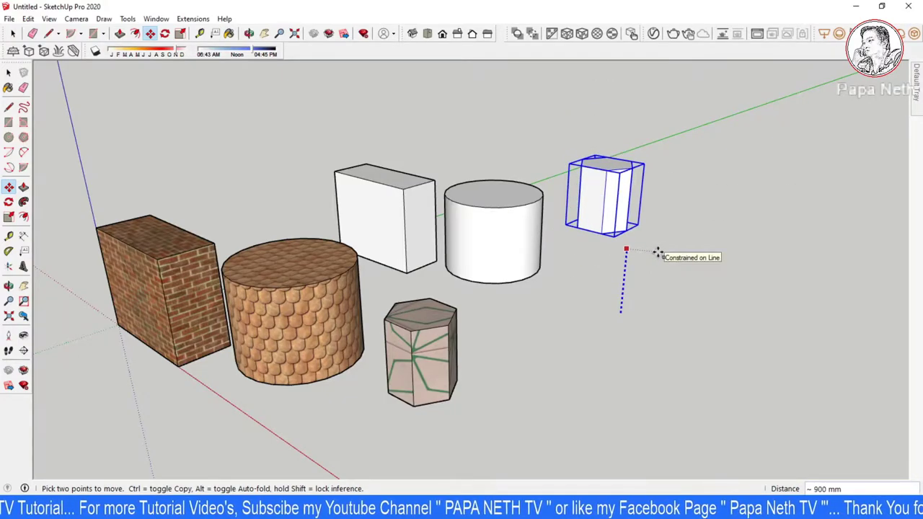
Step: Cycle the prism's move through the red, green and vertical axis locks
{"action": "key", "text": "Right"}
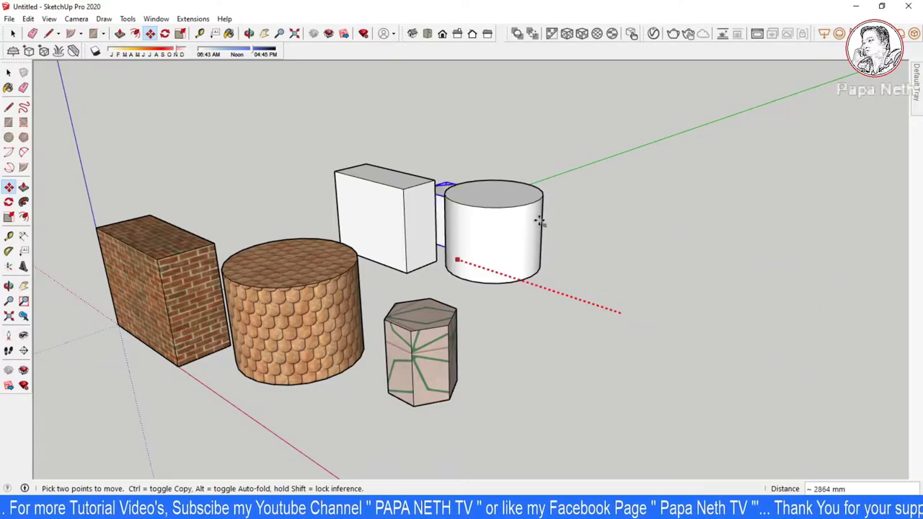
{"action": "scroll", "coordinate": [741, 311], "scroll_direction": "down", "scroll_amount": 2}
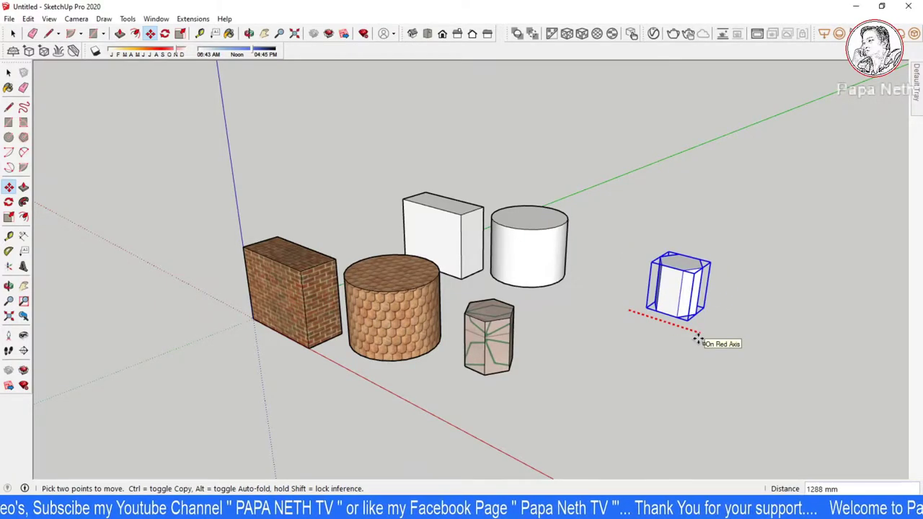
{"action": "key", "text": "shift"}
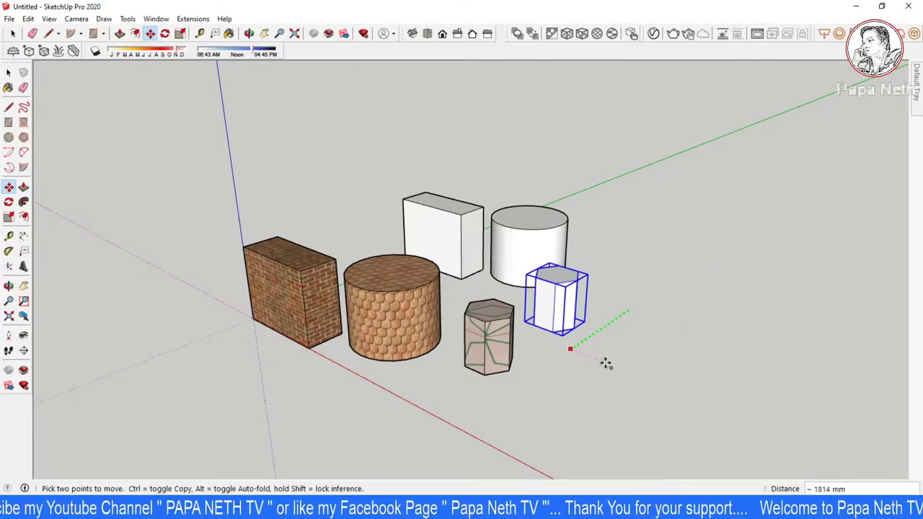
{"action": "key", "text": "Up"}
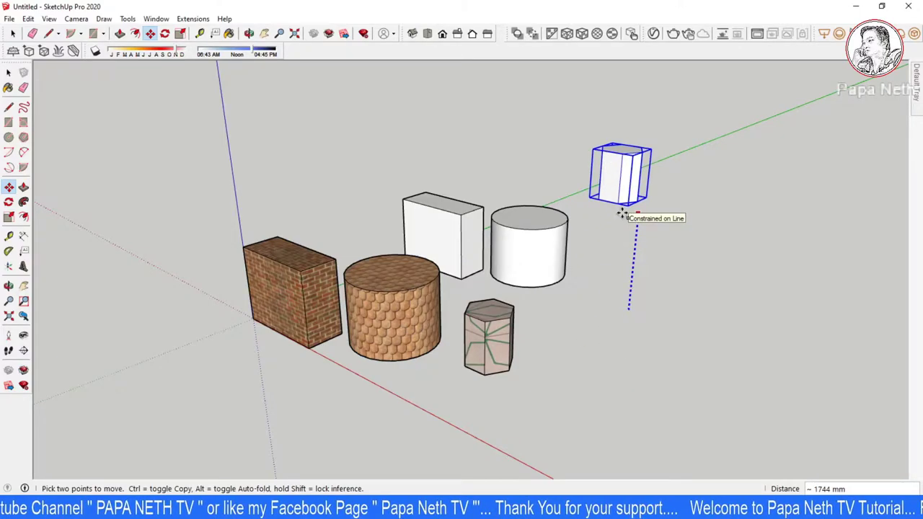
{"action": "key", "text": "Right"}
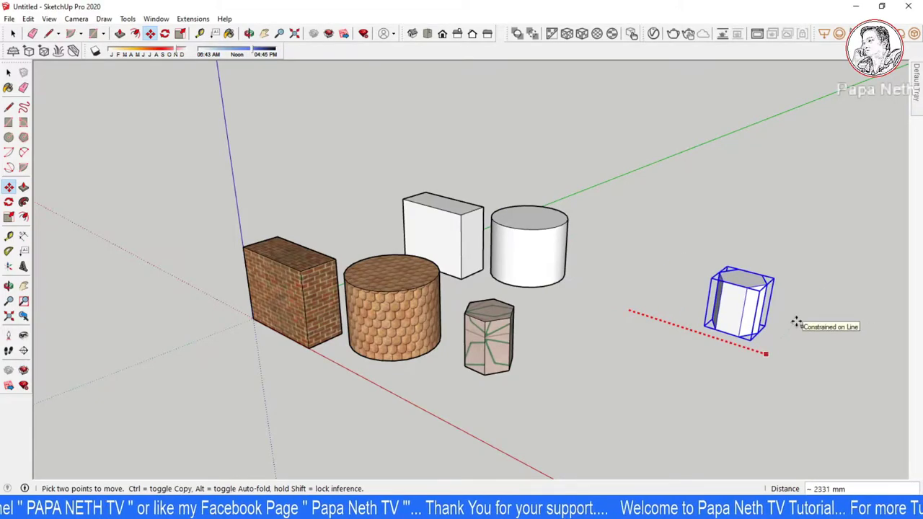
Step: Cancel the move so the prism returns to the ground, and orbit around the solids
{"action": "key", "text": "Escape"}
{"action": "scroll", "coordinate": [439, 250], "scroll_direction": "down", "scroll_amount": 2}
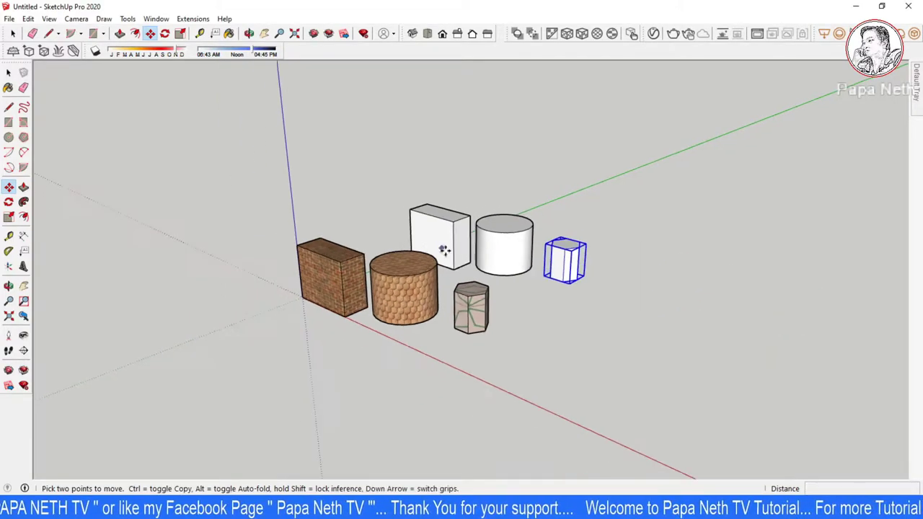
{"action": "mouse_move", "coordinate": [655, 317]}
{"action": "middle_mouse_down"}
{"action": "mouse_move", "coordinate": [544, 284]}
{"action": "mouse_move", "coordinate": [546, 332]}
{"action": "middle_mouse_up"}
{"action": "scroll", "coordinate": [546, 287], "scroll_direction": "up", "scroll_amount": 2}
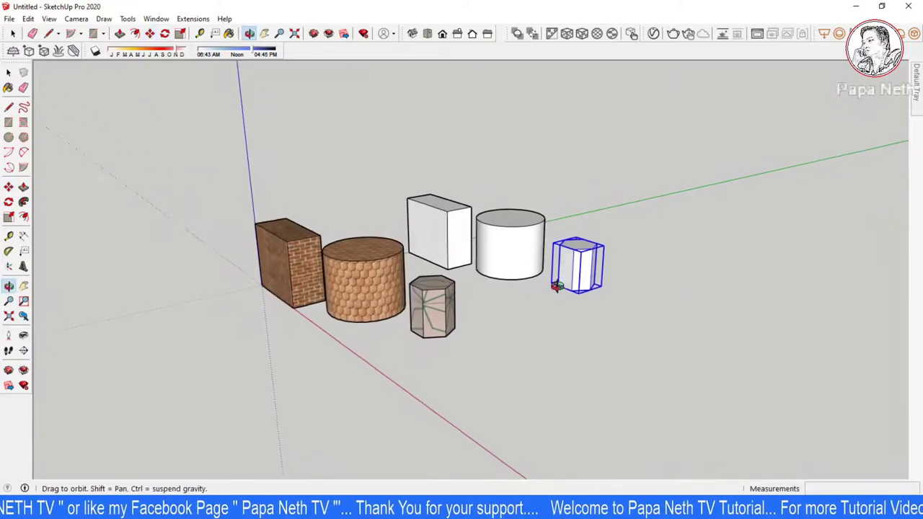
Step: Select the small white prism and Ctrl-move a copy further along the row
{"action": "key", "text": "space"}
{"action": "left_click", "coordinate": [538, 334]}
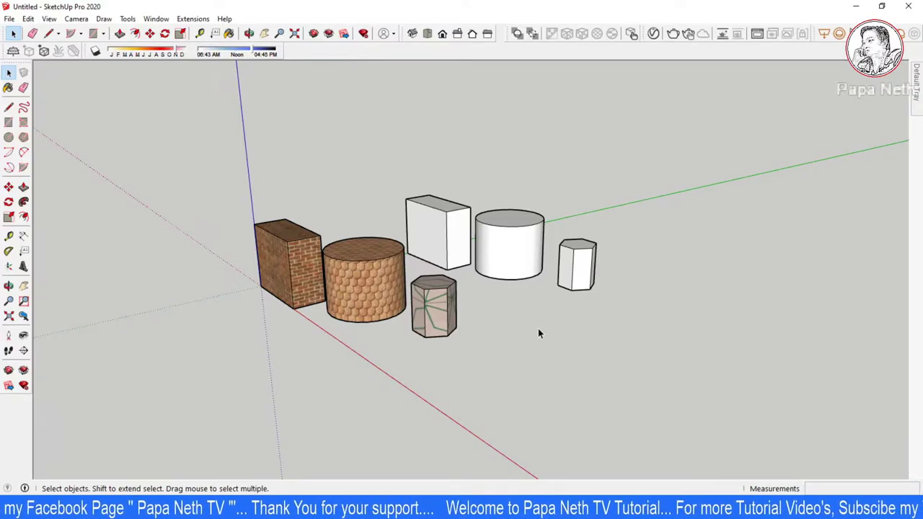
{"action": "left_click", "coordinate": [579, 281]}
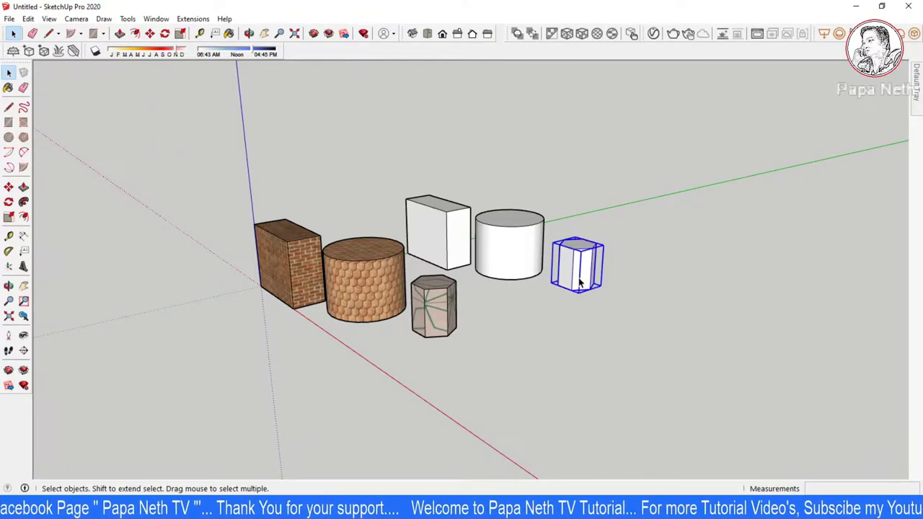
{"action": "key", "text": "m"}
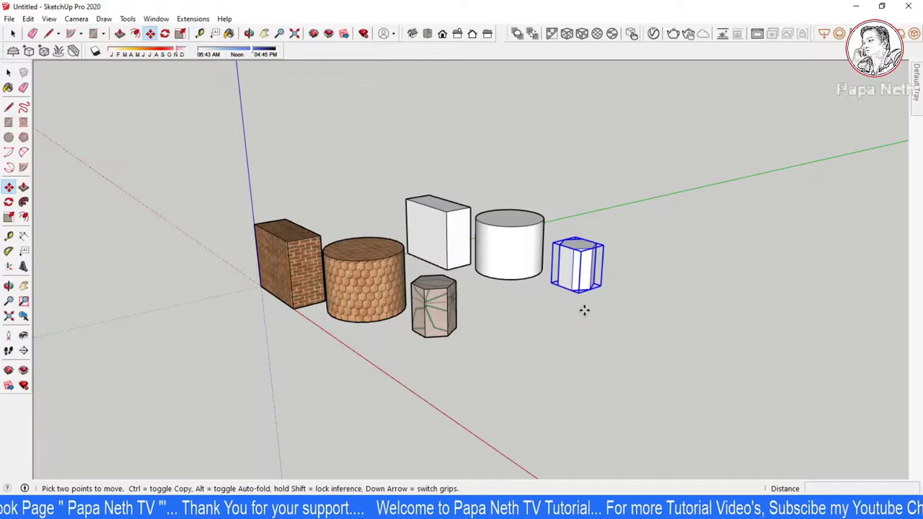
{"action": "key", "text": "ctrl"}
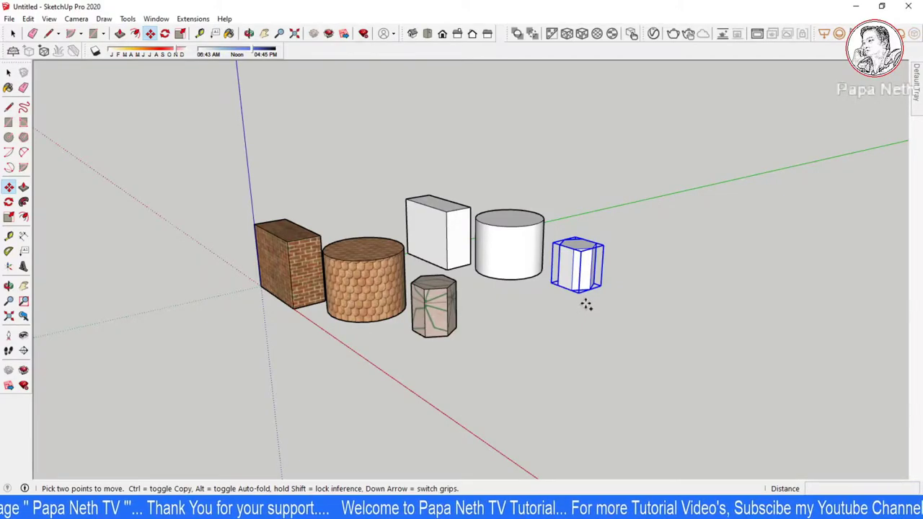
{"action": "left_click", "coordinate": [585, 306]}
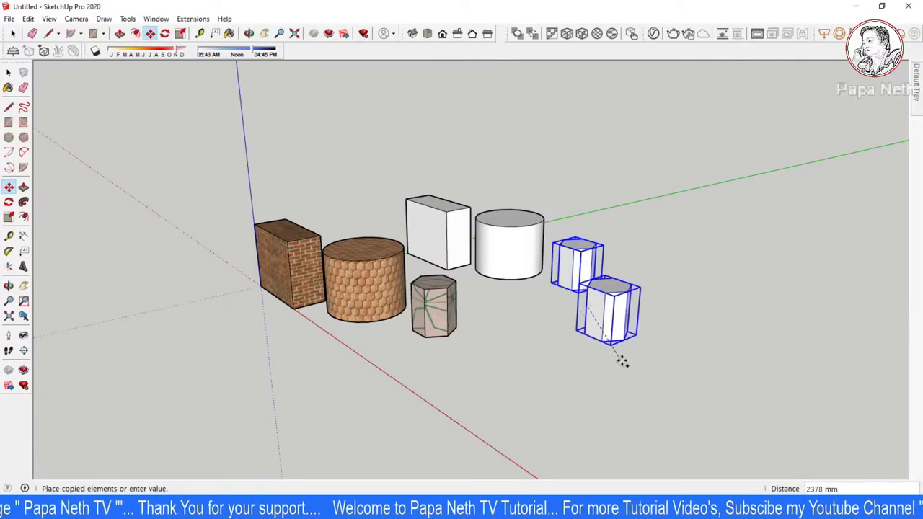
{"action": "left_click", "coordinate": [665, 331]}
{"action": "mouse_move", "coordinate": [557, 334]}
{"action": "middle_mouse_down"}
{"action": "mouse_move", "coordinate": [671, 336]}
{"action": "mouse_move", "coordinate": [540, 266]}
{"action": "mouse_move", "coordinate": [596, 282]}
{"action": "middle_mouse_up"}
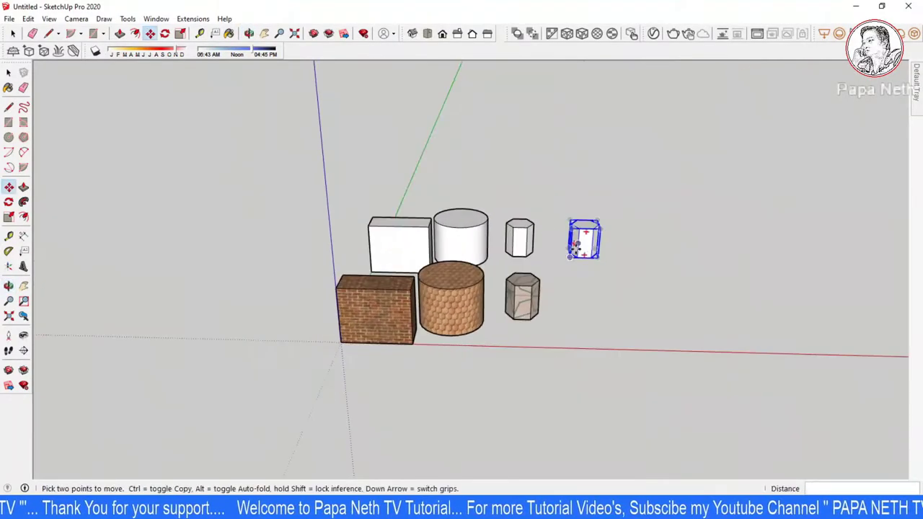
{"action": "scroll", "coordinate": [583, 267], "scroll_direction": "up", "scroll_amount": 2}
Step: Copy the duplicated prism again to place a third one at the row's end
{"action": "key", "text": "ctrl"}
{"action": "left_click", "coordinate": [584, 270]}
{"action": "left_click", "coordinate": [652, 274]}
{"action": "scroll", "coordinate": [350, 140], "scroll_direction": "down", "scroll_amount": 3}
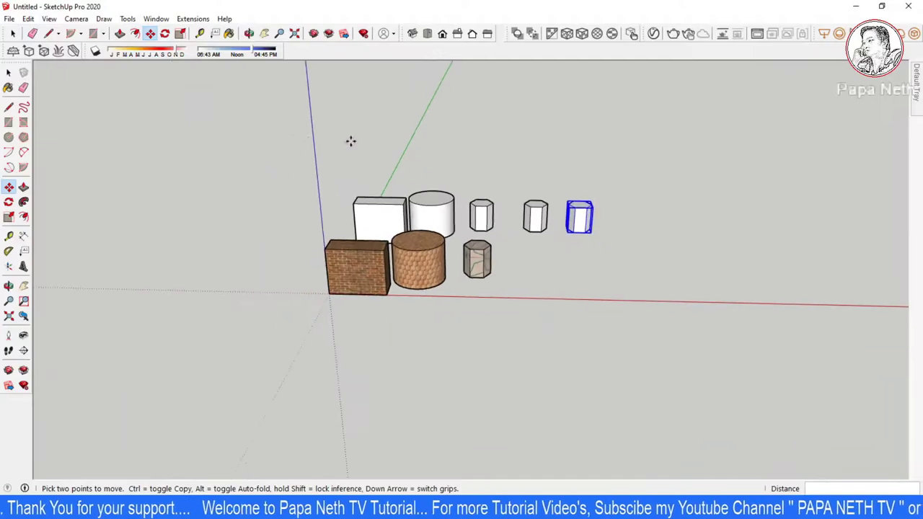
{"action": "scroll", "coordinate": [599, 267], "scroll_direction": "down", "scroll_amount": 2}
{"action": "scroll", "coordinate": [560, 259], "scroll_direction": "up", "scroll_amount": 2}
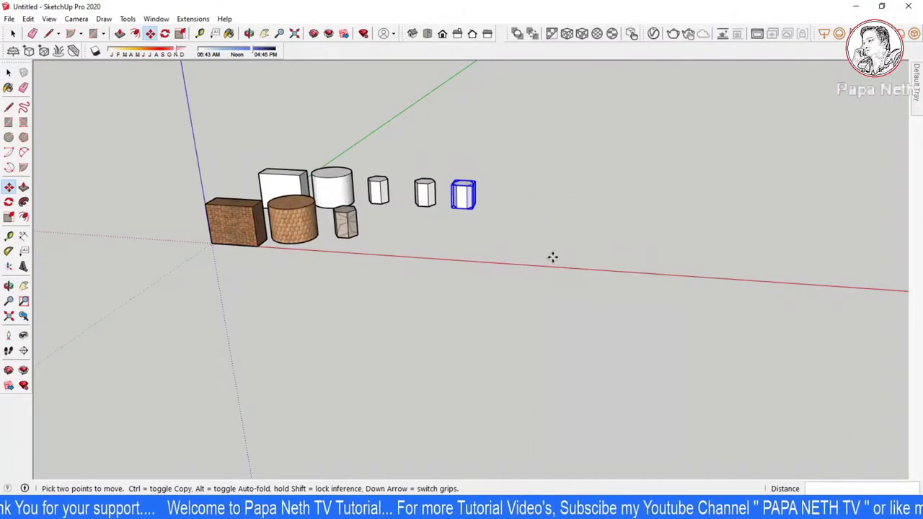
{"action": "scroll", "coordinate": [552, 258], "scroll_direction": "up", "scroll_amount": 1}
{"action": "scroll", "coordinate": [552, 258], "scroll_direction": "up", "scroll_amount": 2}
{"action": "scroll", "coordinate": [553, 257], "scroll_direction": "down", "scroll_amount": 1}
Step: Draw a small rectangle on the ground past the row and pull it up into a tall slim box
{"action": "key", "text": "r"}
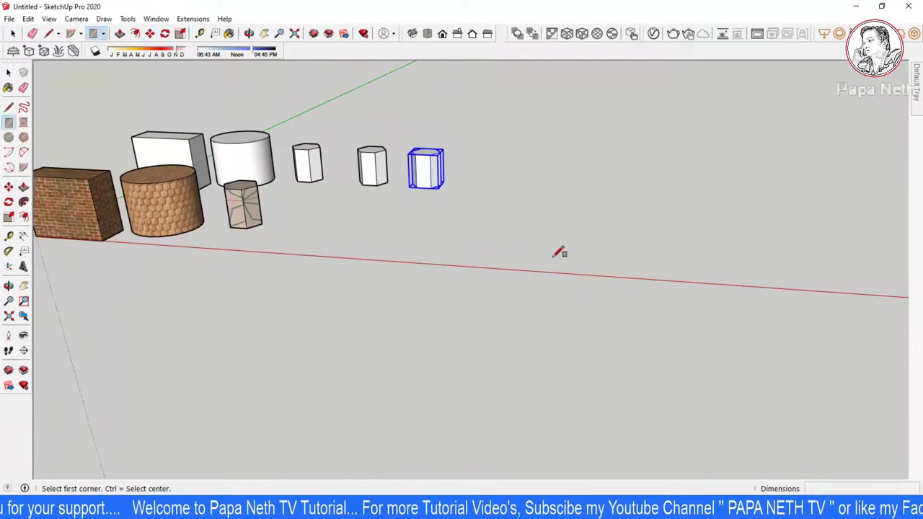
{"action": "left_click", "coordinate": [535, 249]}
{"action": "left_click", "coordinate": [552, 256]}
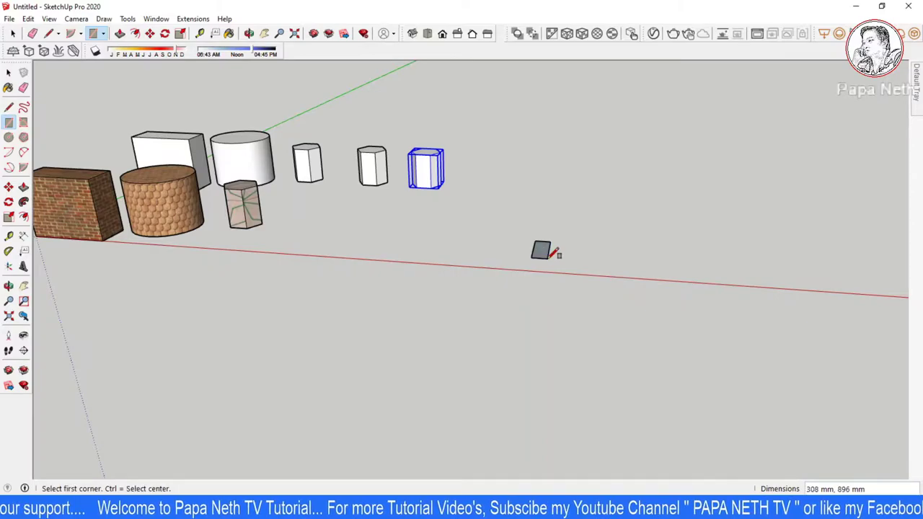
{"action": "key", "text": "p"}
{"action": "left_click", "coordinate": [540, 249]}
{"action": "left_click", "coordinate": [546, 139]}
{"action": "key", "text": "space"}
{"action": "scroll", "coordinate": [400, 129], "scroll_direction": "down", "scroll_amount": 2}
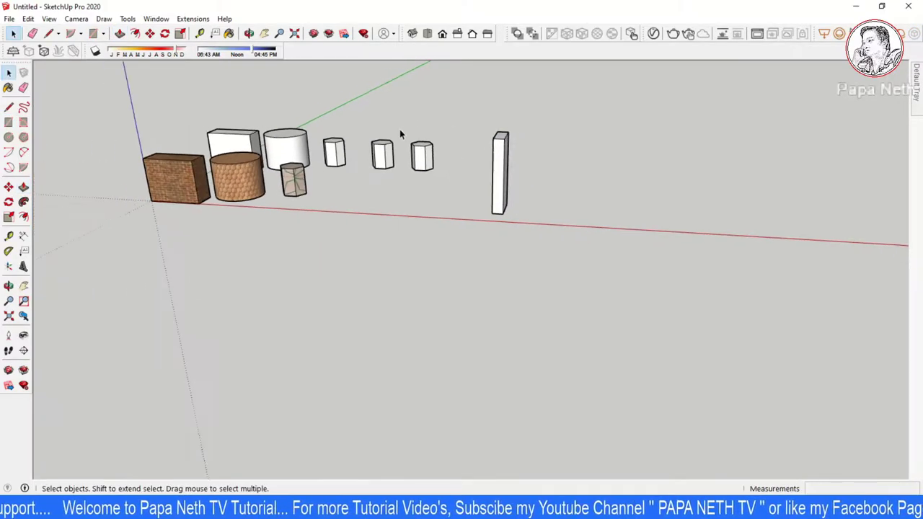
{"action": "scroll", "coordinate": [505, 209], "scroll_direction": "up", "scroll_amount": 3}
{"action": "left_click", "coordinate": [464, 190]}
Step: Group the tall box and Ctrl-move a copy beside it along the red axis
{"action": "right_click", "coordinate": [463, 190]}
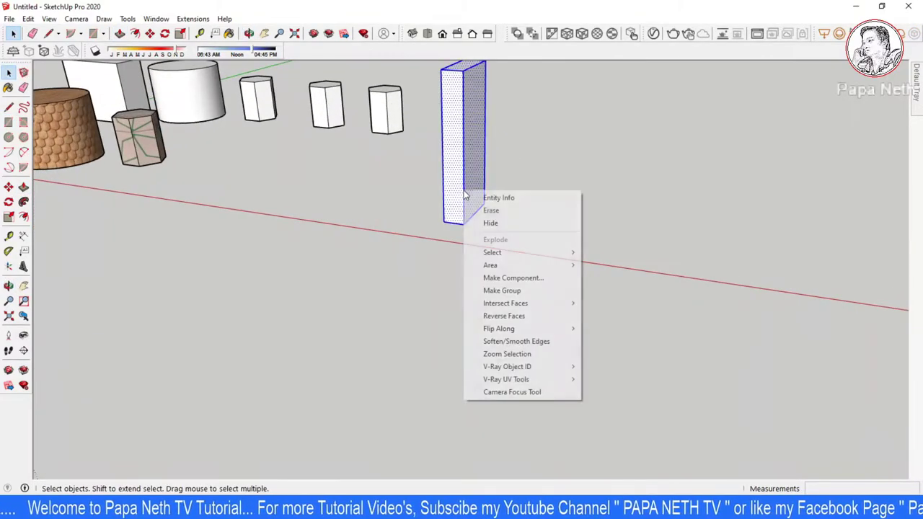
{"action": "left_click", "coordinate": [500, 291]}
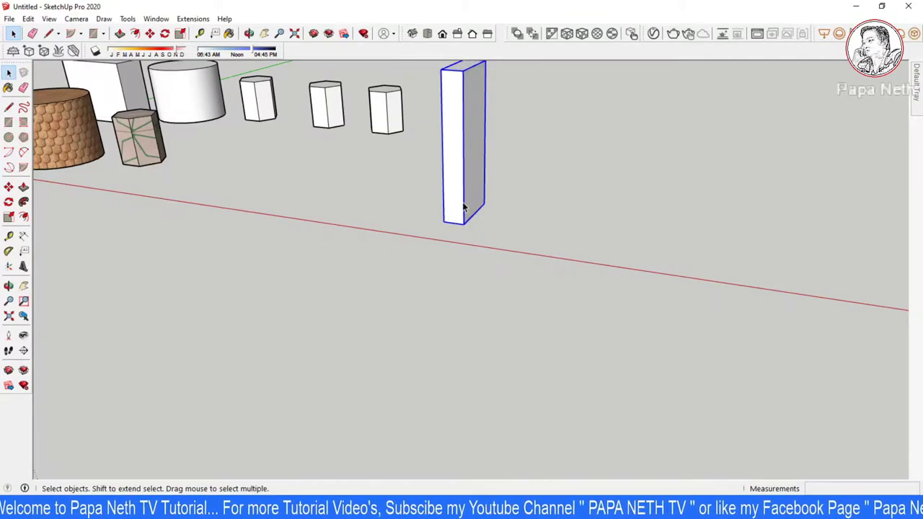
{"action": "key", "text": "m"}
{"action": "scroll", "coordinate": [473, 241], "scroll_direction": "up", "scroll_amount": 1}
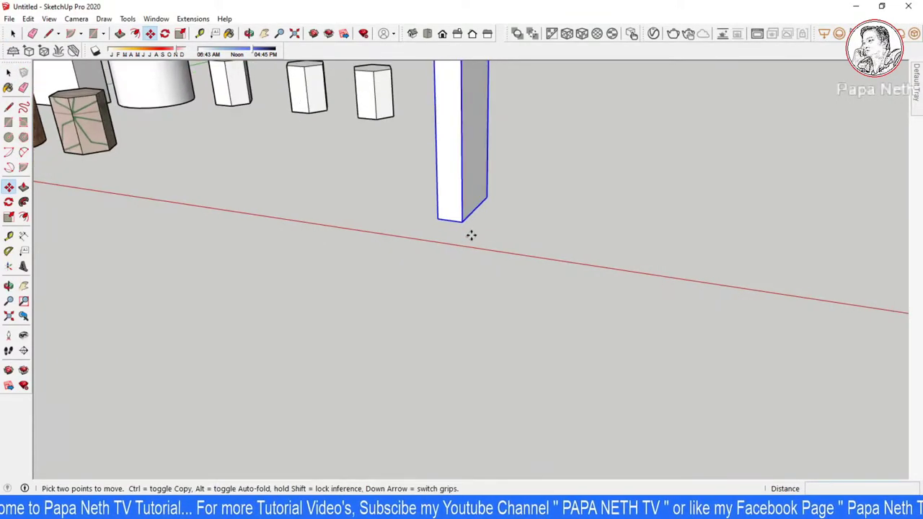
{"action": "key", "text": "ctrl"}
{"action": "left_click", "coordinate": [438, 219]}
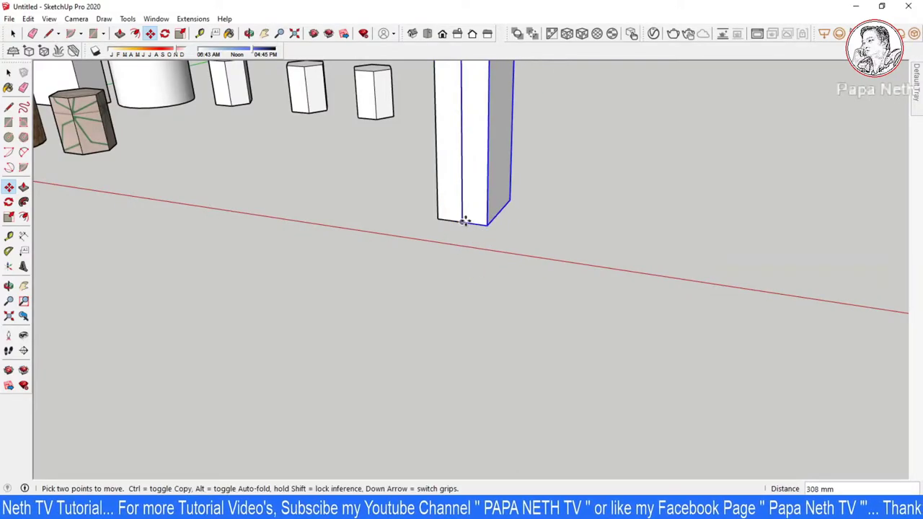
{"action": "left_click", "coordinate": [462, 221]}
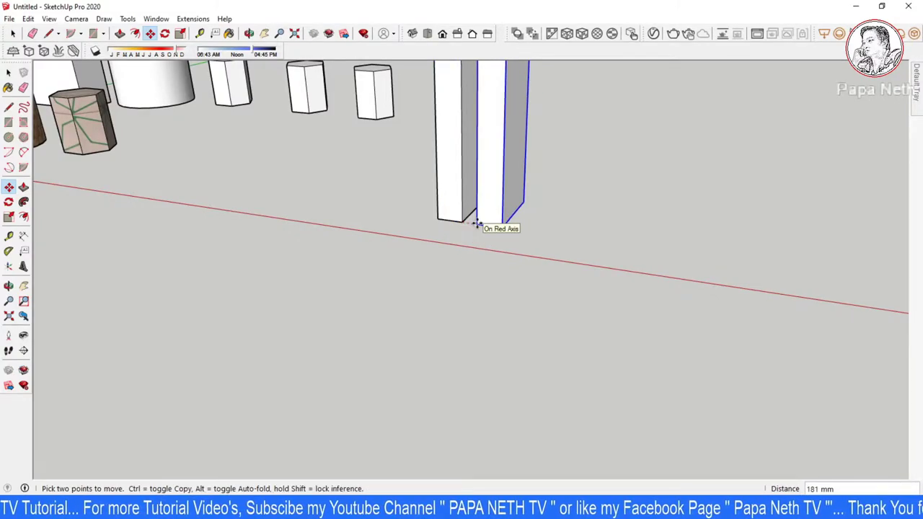
Step: Orbit to view both tall boxes and clear the selection
{"action": "scroll", "coordinate": [462, 288], "scroll_direction": "down", "scroll_amount": 5}
{"action": "mouse_move", "coordinate": [458, 310]}
{"action": "middle_mouse_down"}
{"action": "mouse_move", "coordinate": [457, 277]}
{"action": "mouse_move", "coordinate": [551, 269]}
{"action": "mouse_move", "coordinate": [501, 256]}
{"action": "middle_mouse_up"}
{"action": "scroll", "coordinate": [505, 257], "scroll_direction": "up", "scroll_amount": 2}
{"action": "scroll", "coordinate": [504, 257], "scroll_direction": "up", "scroll_amount": 2}
{"action": "key", "text": "space"}
{"action": "left_click", "coordinate": [468, 301]}
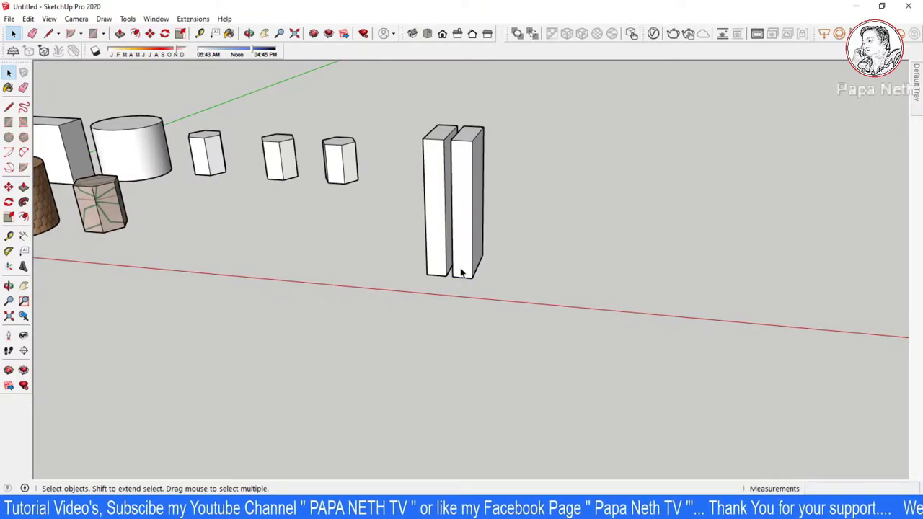
{"action": "scroll", "coordinate": [461, 273], "scroll_direction": "up", "scroll_amount": 2}
Step: Delete the duplicate tall box and measure from the remaining box's bottom corner
{"action": "left_click", "coordinate": [460, 267]}
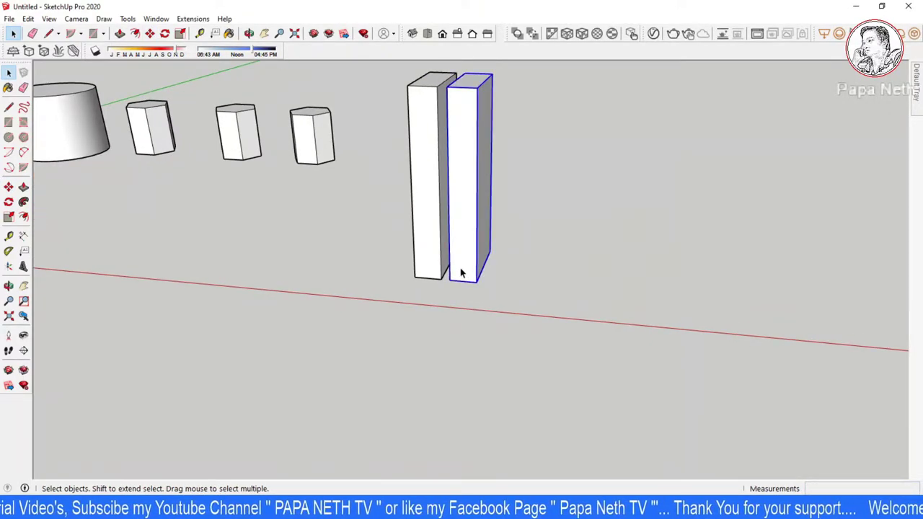
{"action": "key", "text": "Delete"}
{"action": "key", "text": "t"}
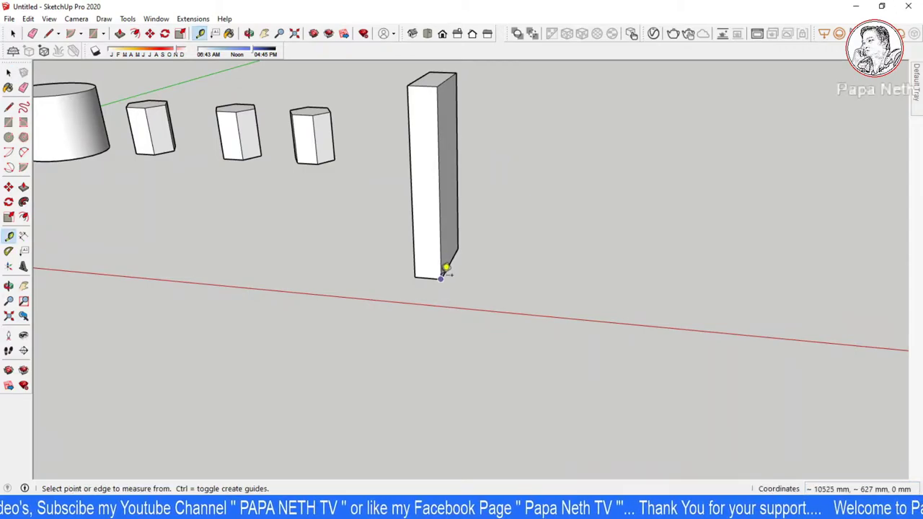
{"action": "left_click", "coordinate": [440, 277]}
{"action": "key", "text": "space"}
Step: Inside the group, push the box's side face in 208 mm to form a thin panel
{"action": "double_click", "coordinate": [437, 264]}
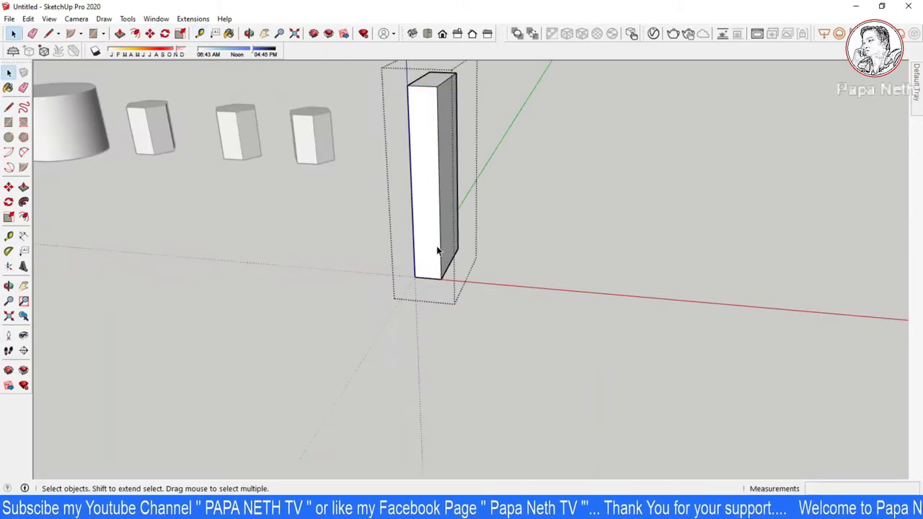
{"action": "mouse_move", "coordinate": [437, 263]}
{"action": "middle_mouse_down"}
{"action": "mouse_move", "coordinate": [418, 256]}
{"action": "mouse_move", "coordinate": [427, 256]}
{"action": "middle_mouse_up"}
{"action": "key", "text": "p"}
{"action": "left_click", "coordinate": [429, 243]}
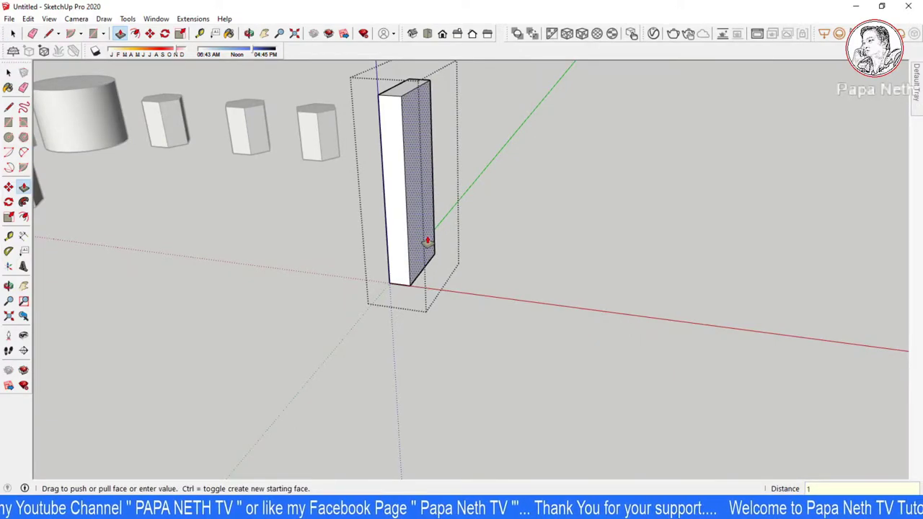
{"action": "type", "text": "8"}
{"action": "key", "text": "Return"}
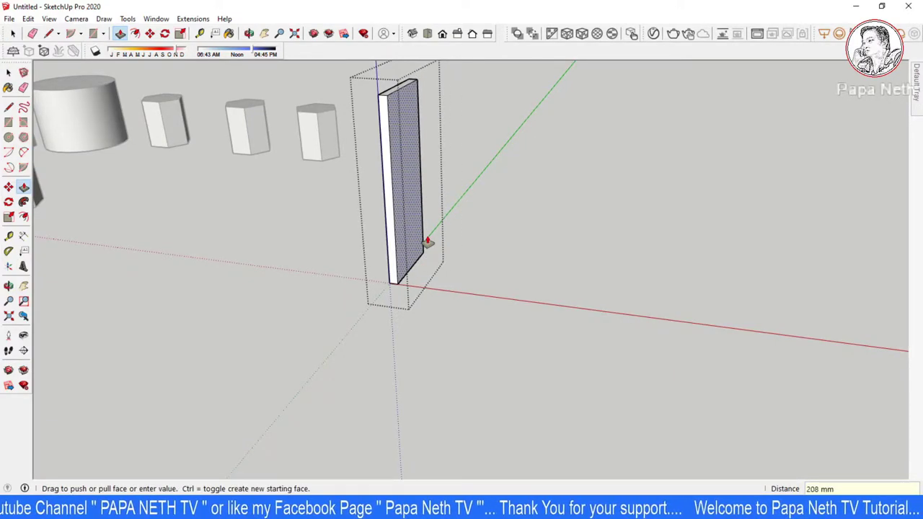
{"action": "key", "text": "t"}
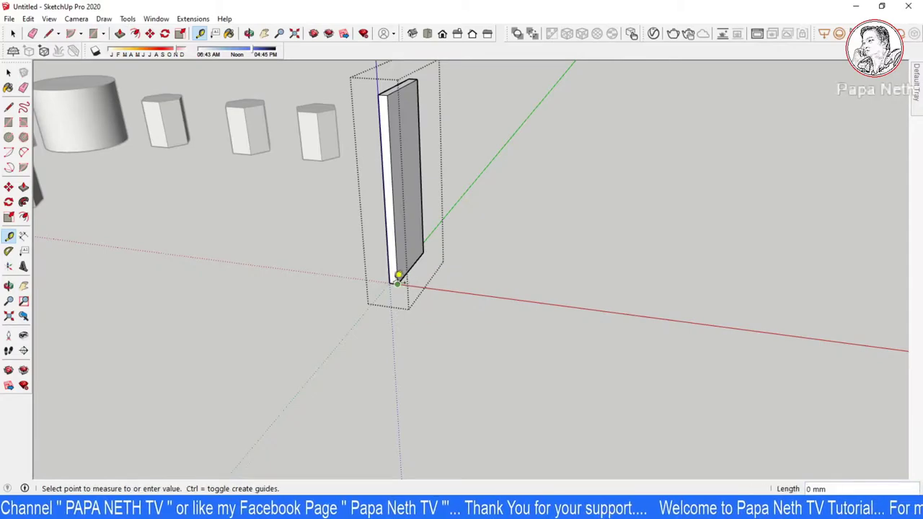
{"action": "scroll", "coordinate": [398, 278], "scroll_direction": "up", "scroll_amount": 2}
{"action": "key", "text": "space"}
Step: Select the whole thin panel and Ctrl-copy it 100 mm along the red axis
{"action": "scroll", "coordinate": [401, 264], "scroll_direction": "up", "scroll_amount": 3}
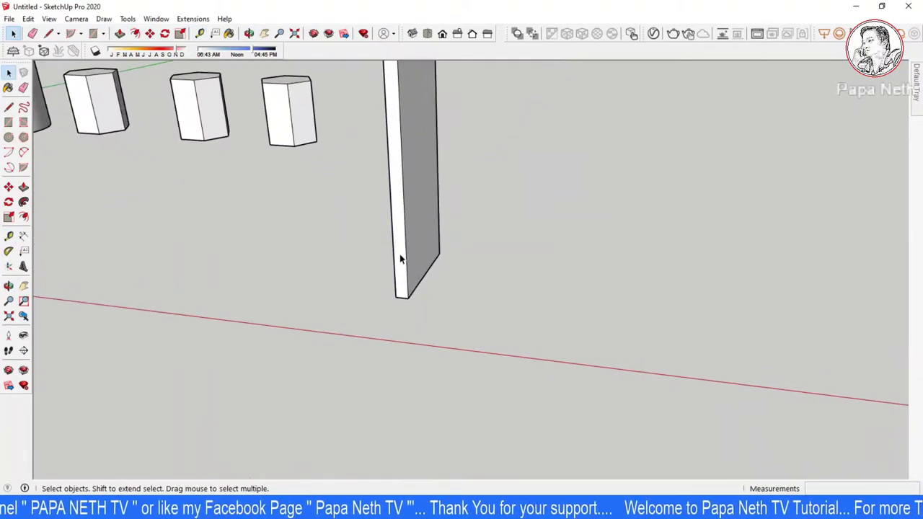
{"action": "triple_click", "coordinate": [401, 260]}
{"action": "key", "text": "m"}
{"action": "key", "text": "ctrl"}
{"action": "left_click", "coordinate": [395, 298]}
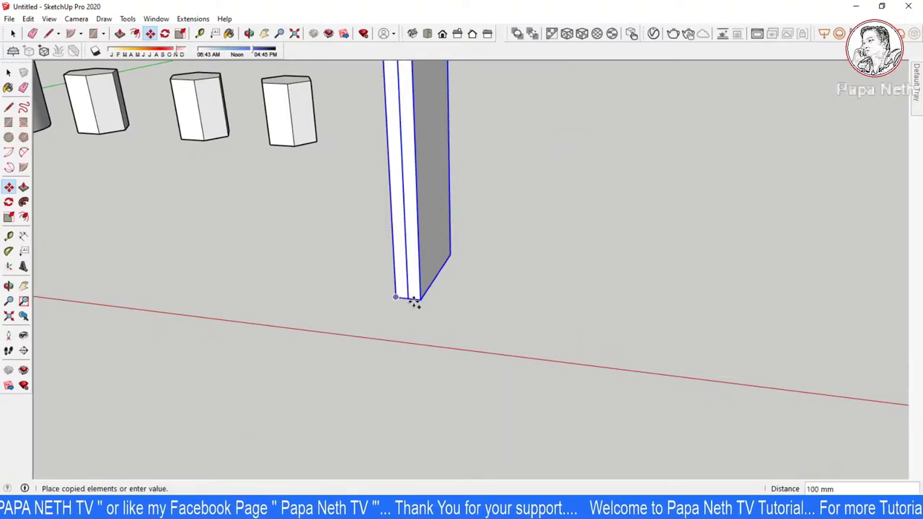
{"action": "left_click", "coordinate": [412, 300]}
{"action": "type", "text": "100"}
{"action": "key", "text": "Return"}
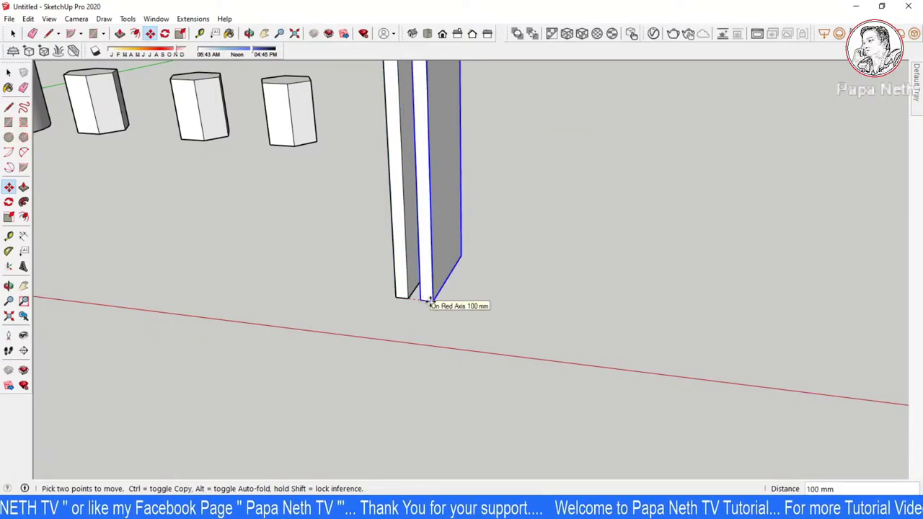
{"action": "left_click", "coordinate": [431, 302]}
{"action": "type", "text": "300"}
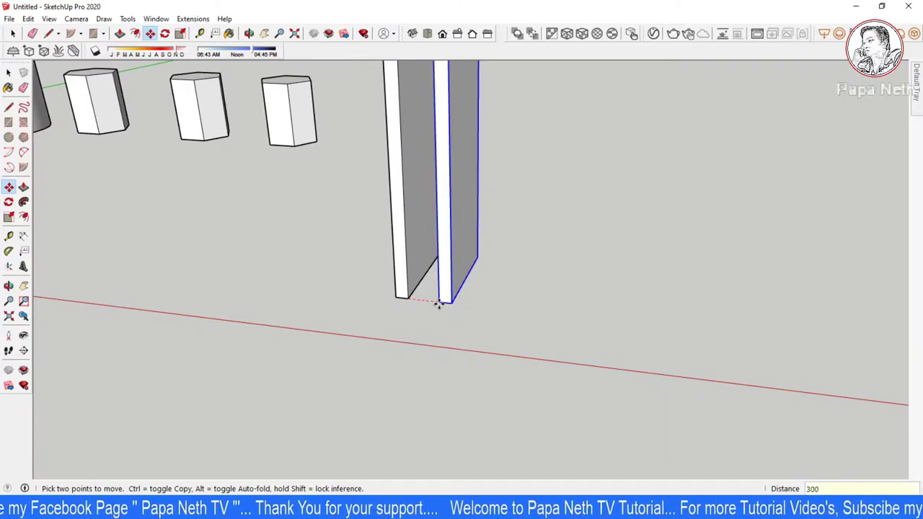
Step: Orbit the view so the red axis runs level across the screen
{"action": "scroll", "coordinate": [438, 304], "scroll_direction": "down", "scroll_amount": 2}
{"action": "scroll", "coordinate": [439, 303], "scroll_direction": "down", "scroll_amount": 5}
{"action": "key", "text": "space"}
{"action": "mouse_move", "coordinate": [418, 303]}
{"action": "middle_mouse_down"}
{"action": "mouse_move", "coordinate": [501, 267]}
{"action": "mouse_move", "coordinate": [440, 266]}
{"action": "mouse_move", "coordinate": [408, 320]}
{"action": "middle_mouse_up"}
{"action": "key", "text": "space"}
{"action": "scroll", "coordinate": [428, 278], "scroll_direction": "up", "scroll_amount": 2}
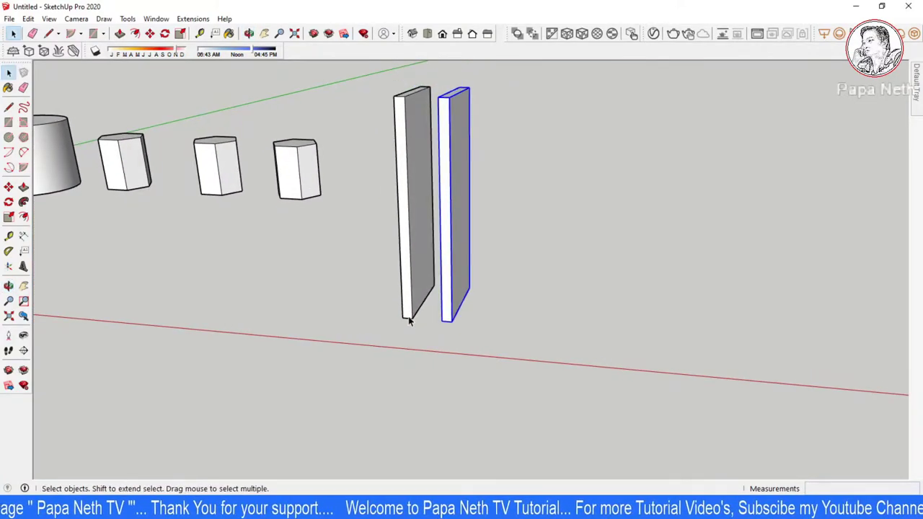
{"action": "scroll", "coordinate": [450, 316], "scroll_direction": "up", "scroll_amount": 1}
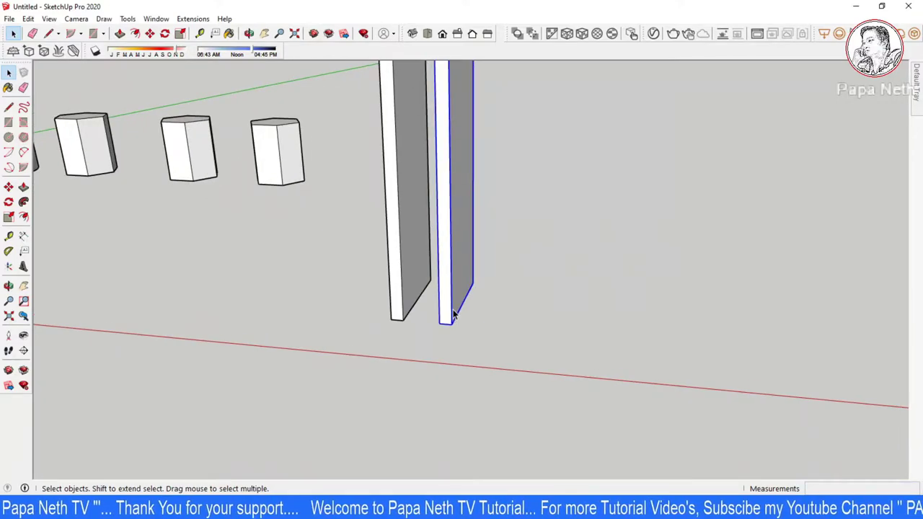
Step: Move the copied panel to stand a narrow gap beside the first panel
{"action": "key", "text": "m"}
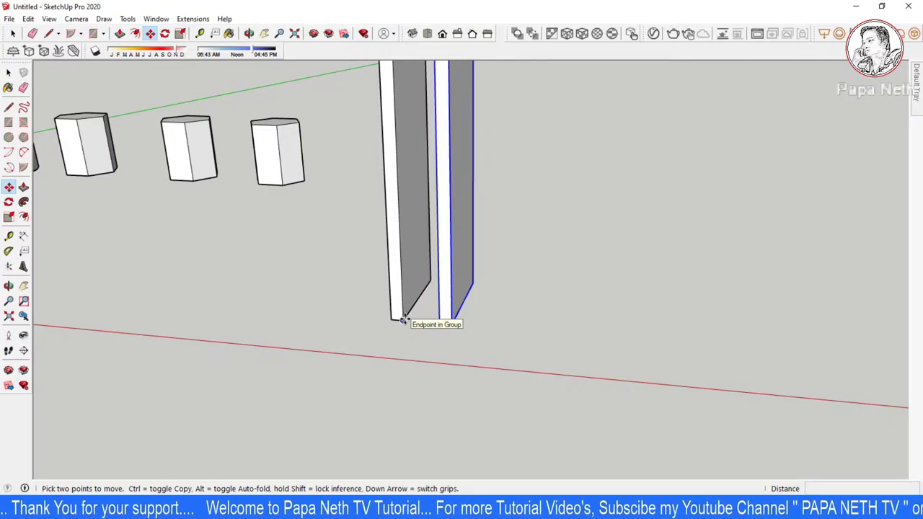
{"action": "left_click", "coordinate": [403, 319]}
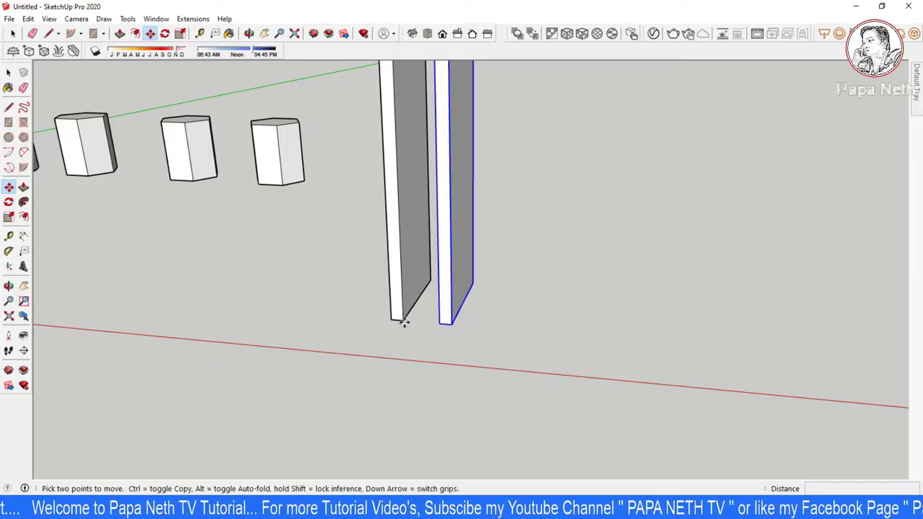
{"action": "left_click", "coordinate": [432, 350]}
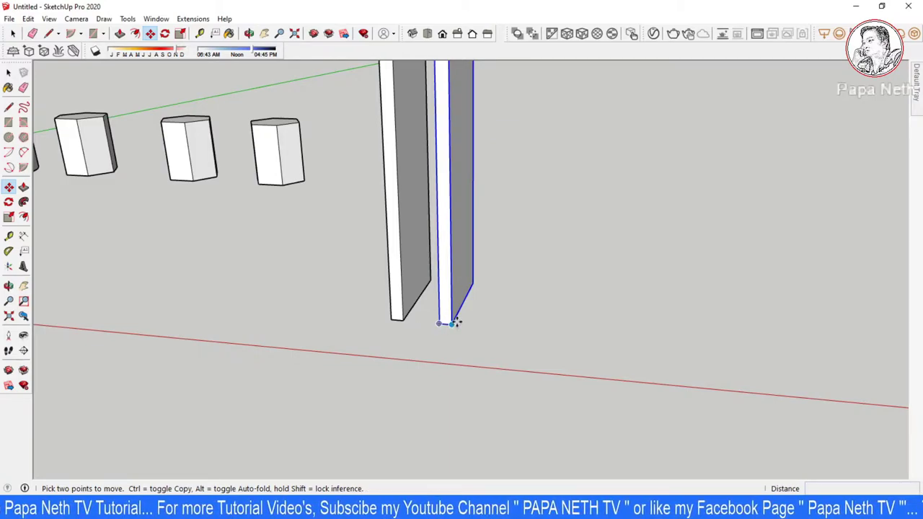
{"action": "left_click", "coordinate": [404, 321]}
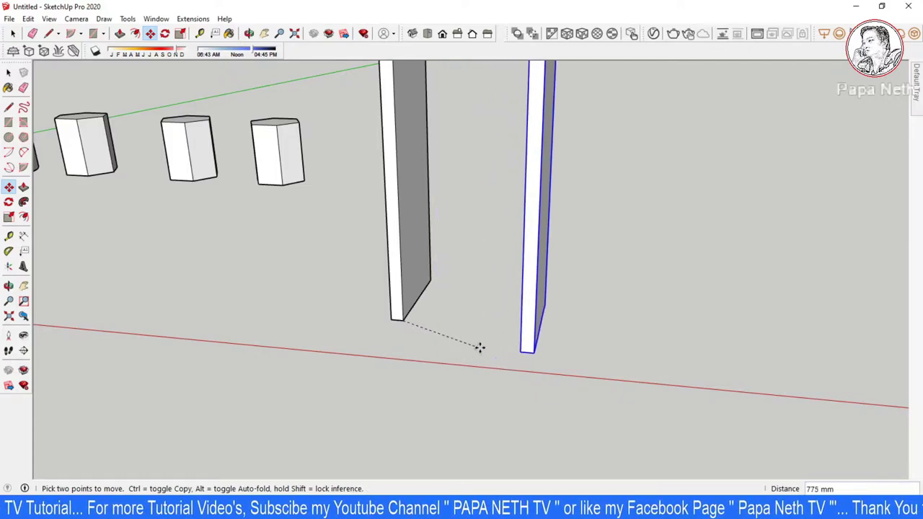
{"action": "key", "text": "Escape"}
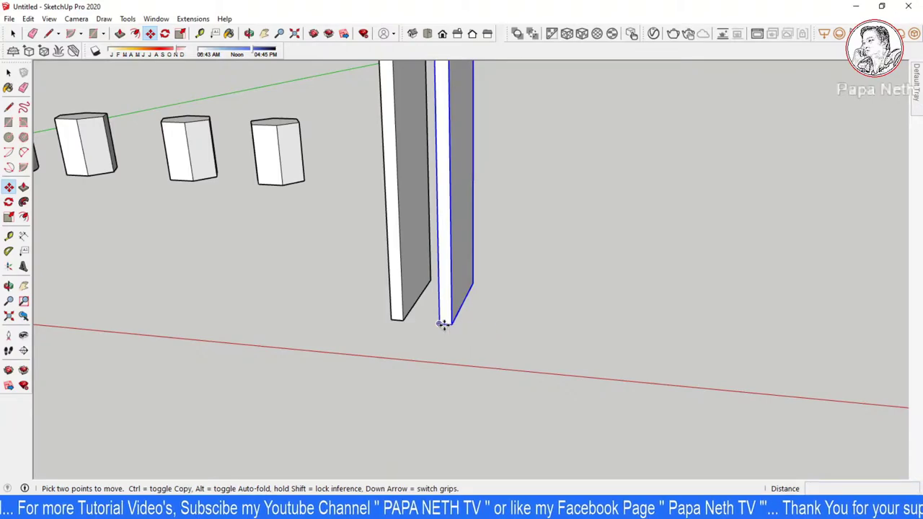
Step: Orbit and zoom out to see both slabs alongside the primitive solids
{"action": "scroll", "coordinate": [442, 325], "scroll_direction": "down", "scroll_amount": 5}
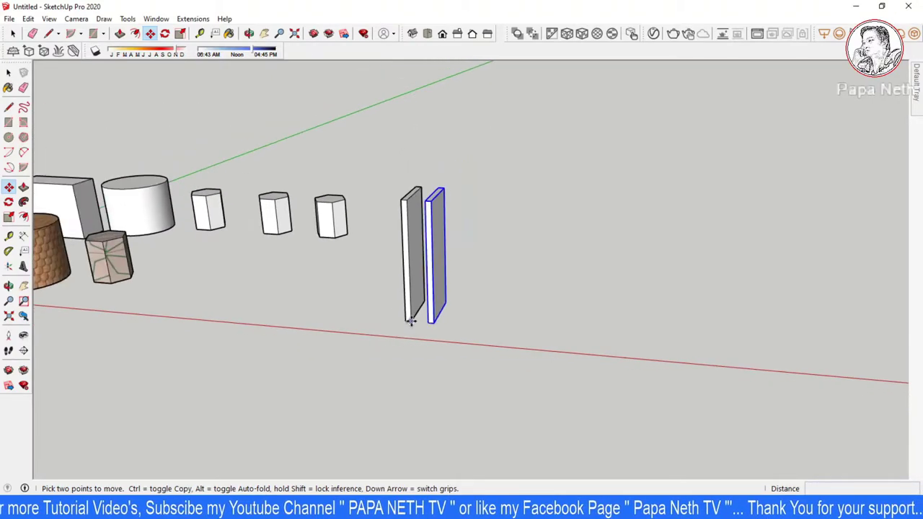
{"action": "middle_click_drag", "start_coordinate": [406, 313], "coordinate": [459, 325]}
{"action": "key", "text": "space"}
{"action": "key", "text": "o"}
{"action": "key", "text": "space"}
{"action": "scroll", "coordinate": [484, 312], "scroll_direction": "up", "scroll_amount": 1}
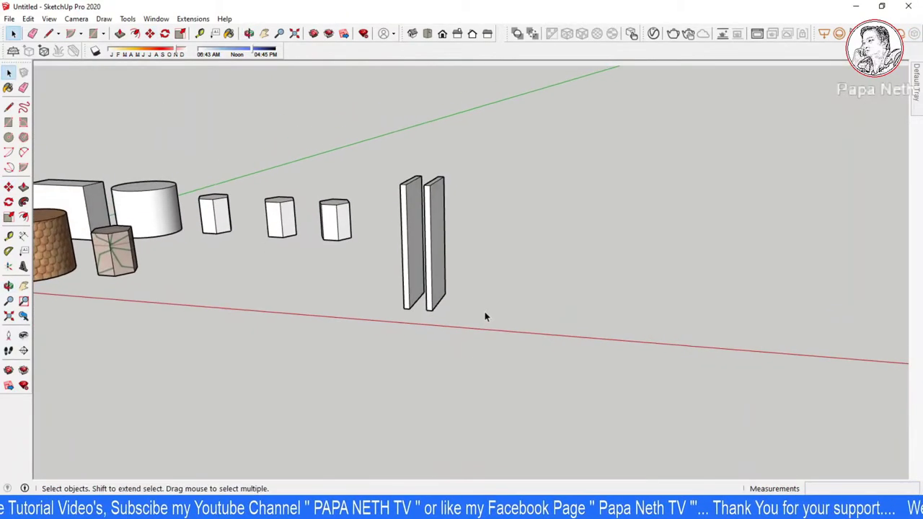
{"action": "scroll", "coordinate": [485, 317], "scroll_direction": "up", "scroll_amount": 2}
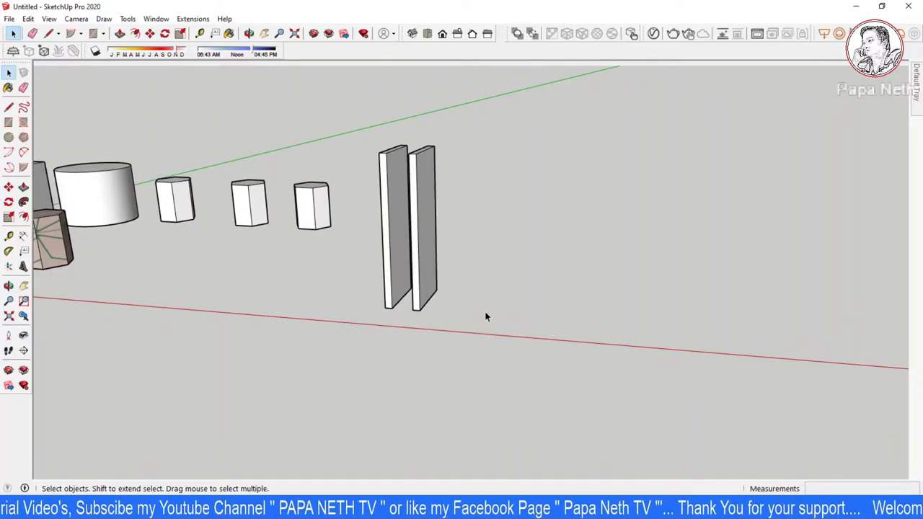
{"action": "mouse_move", "coordinate": [486, 316]}
{"action": "middle_mouse_down"}
{"action": "mouse_move", "coordinate": [447, 293]}
{"action": "mouse_move", "coordinate": [435, 226]}
{"action": "mouse_move", "coordinate": [412, 257]}
{"action": "middle_mouse_up"}
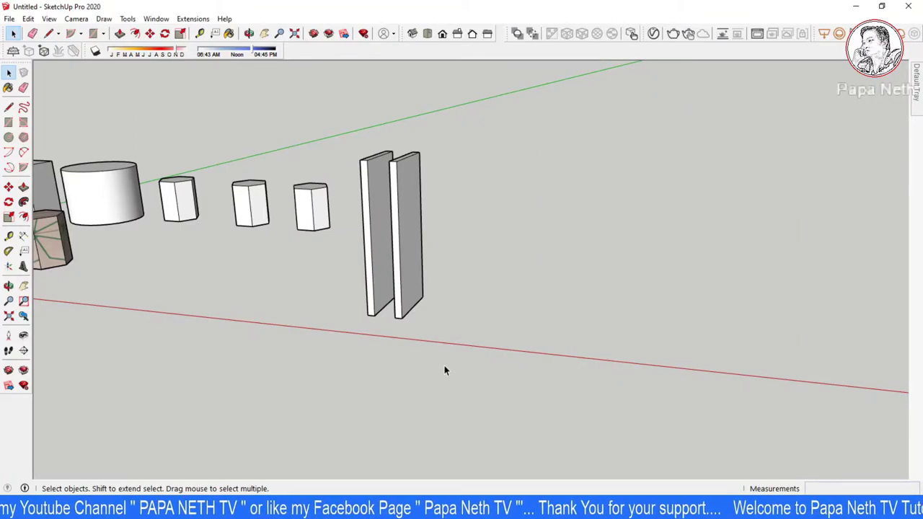
{"action": "scroll", "coordinate": [433, 277], "scroll_direction": "up", "scroll_amount": 1}
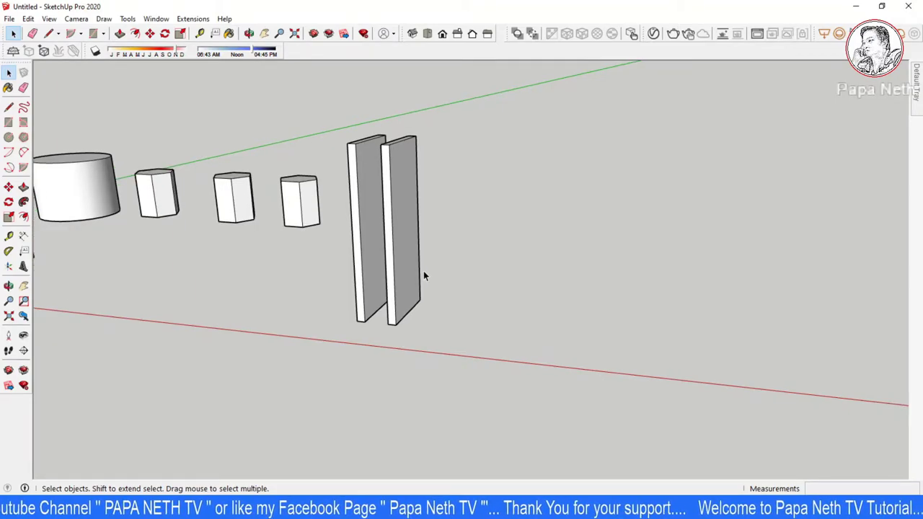
Step: Make two trial copies of the second slab to the right at about 400 mm spacing
{"action": "scroll", "coordinate": [419, 266], "scroll_direction": "up", "scroll_amount": 1}
{"action": "scroll", "coordinate": [417, 274], "scroll_direction": "up", "scroll_amount": 1}
{"action": "left_click", "coordinate": [420, 285]}
{"action": "scroll", "coordinate": [420, 288], "scroll_direction": "up", "scroll_amount": 1}
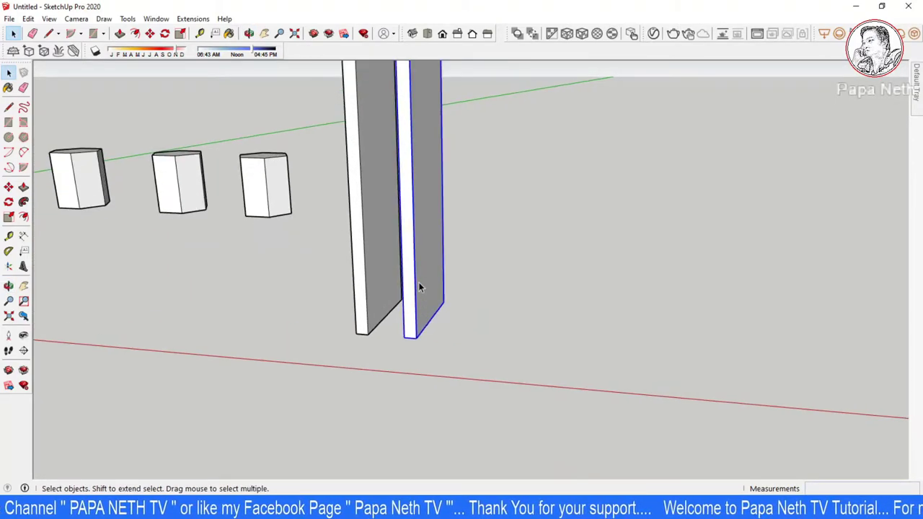
{"action": "key", "text": "m"}
{"action": "key", "text": "ctrl"}
{"action": "left_click", "coordinate": [368, 334]}
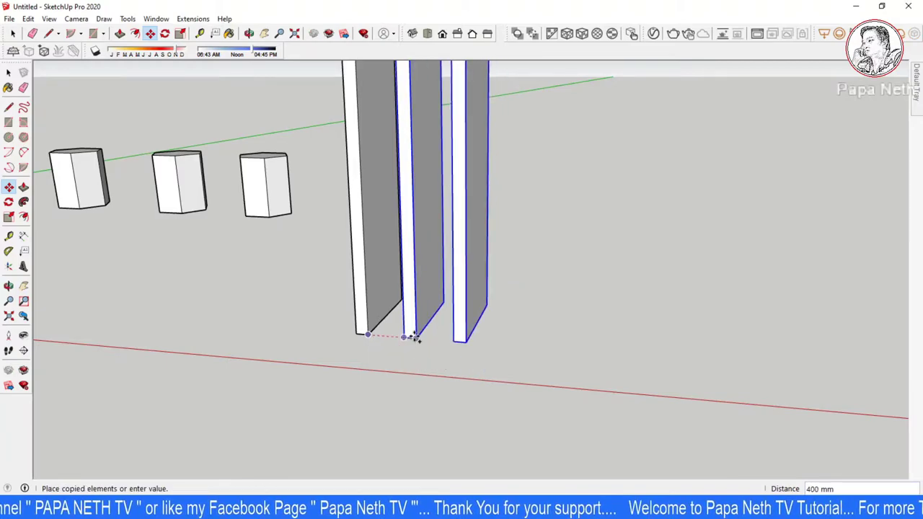
{"action": "left_click", "coordinate": [413, 336]}
{"action": "left_click", "coordinate": [416, 337]}
{"action": "left_click", "coordinate": [470, 345]}
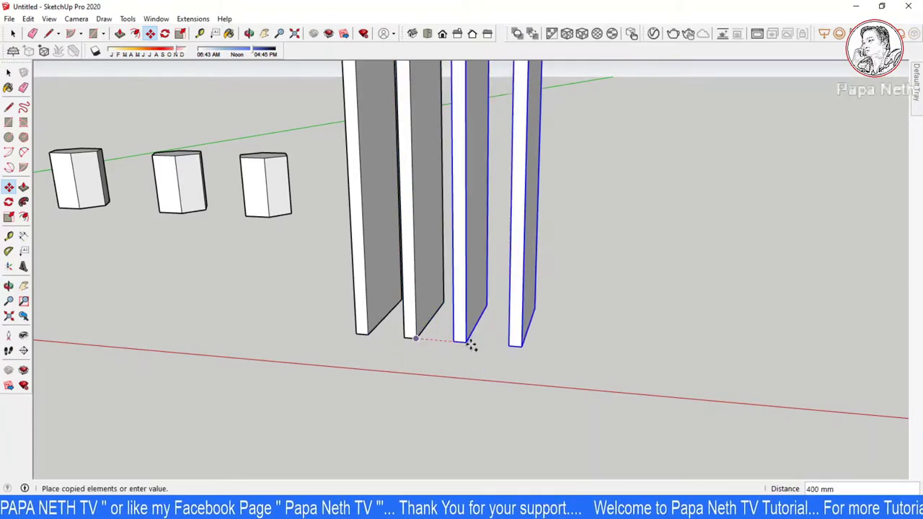
Step: Delete the two extra slab copies
{"action": "key", "text": "space"}
{"action": "middle_click_drag", "start_coordinate": [466, 342], "coordinate": [478, 336]}
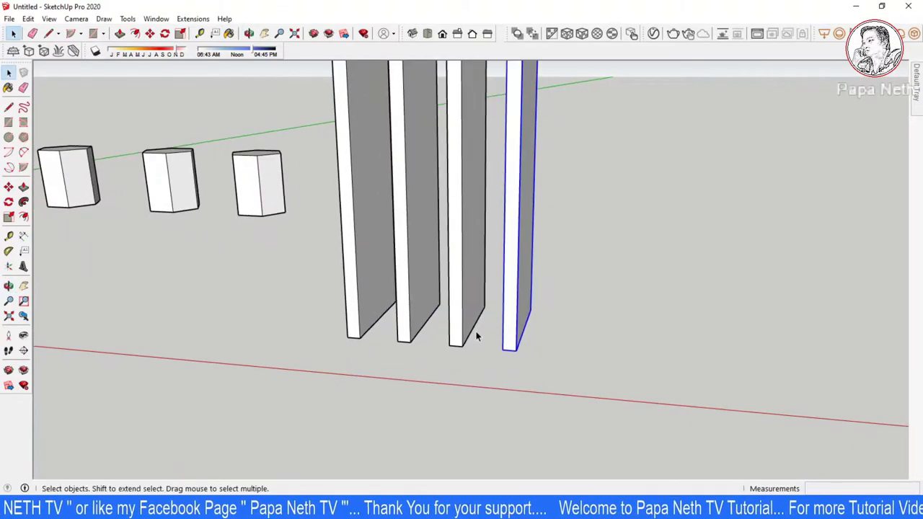
{"action": "left_click_drag", "start_coordinate": [544, 265], "coordinate": [468, 312]}
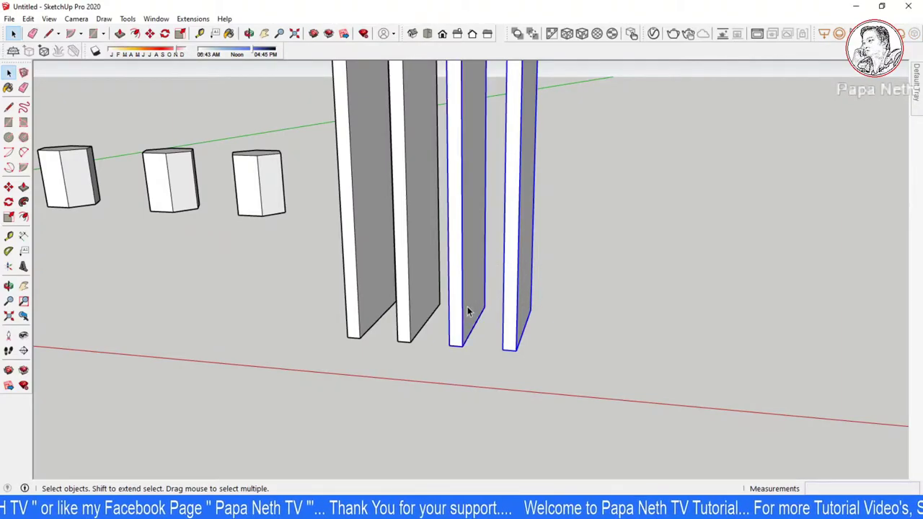
{"action": "key", "text": "Delete"}
Step: Start a Ctrl-Move copy of the second slab from its base corner
{"action": "left_click", "coordinate": [400, 306]}
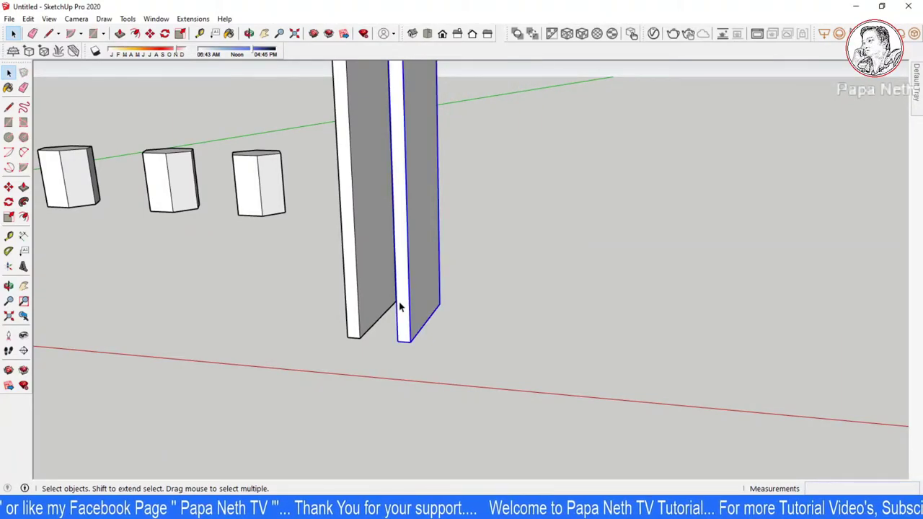
{"action": "key", "text": "m"}
{"action": "left_click", "coordinate": [360, 337]}
{"action": "key", "text": "ctrl"}
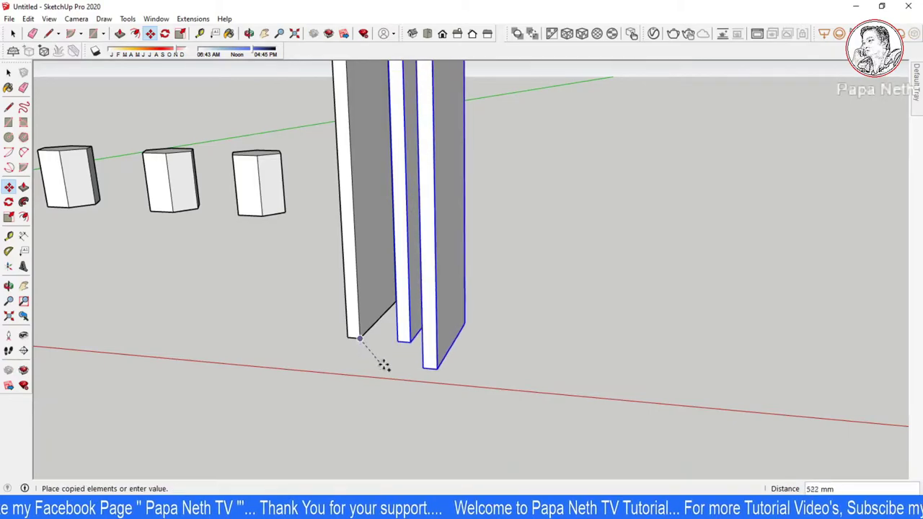
Step: Place the slab copy 400 mm from the original and repeat it with x10
{"action": "type", "text": "400"}
{"action": "key", "text": "Return"}
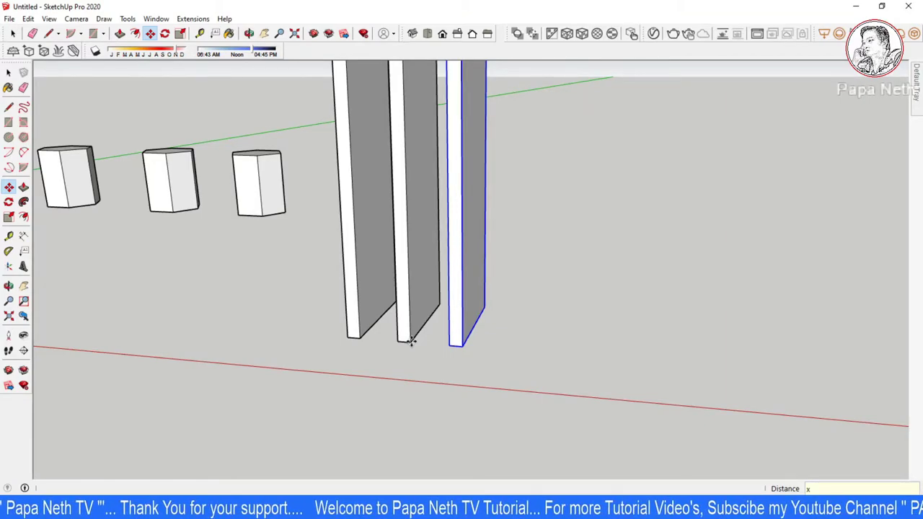
{"action": "key", "text": "Return"}
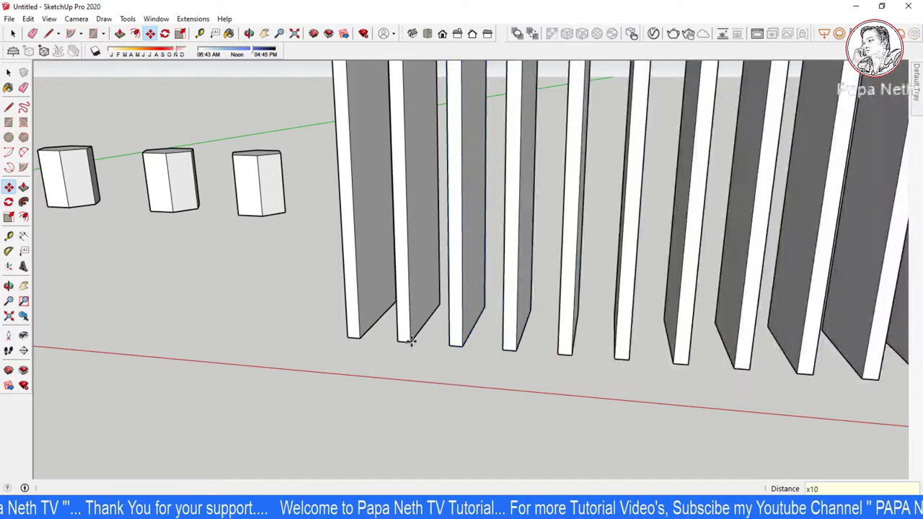
{"action": "scroll", "coordinate": [480, 354], "scroll_direction": "down", "scroll_amount": 4}
{"action": "mouse_move", "coordinate": [480, 355]}
{"action": "middle_mouse_down"}
{"action": "mouse_move", "coordinate": [542, 321]}
{"action": "mouse_move", "coordinate": [266, 299]}
{"action": "middle_mouse_up"}
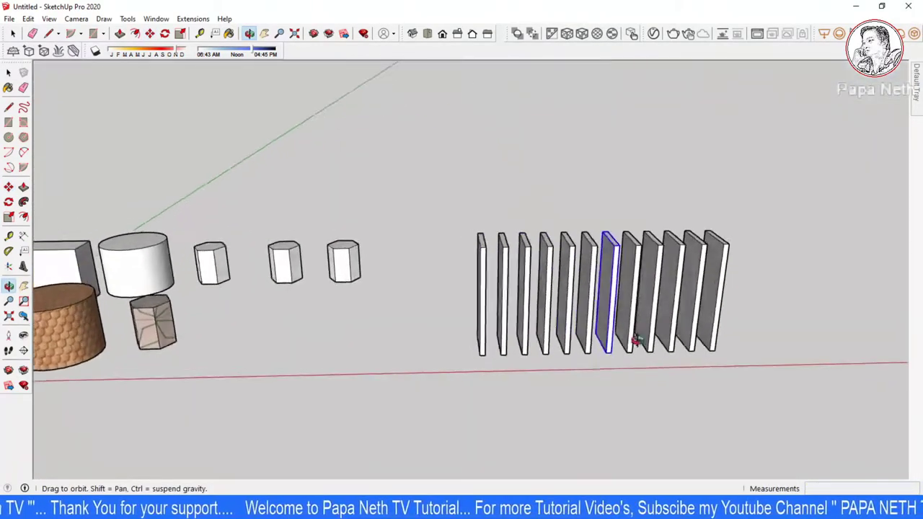
{"action": "scroll", "coordinate": [402, 305], "scroll_direction": "down", "scroll_amount": 2}
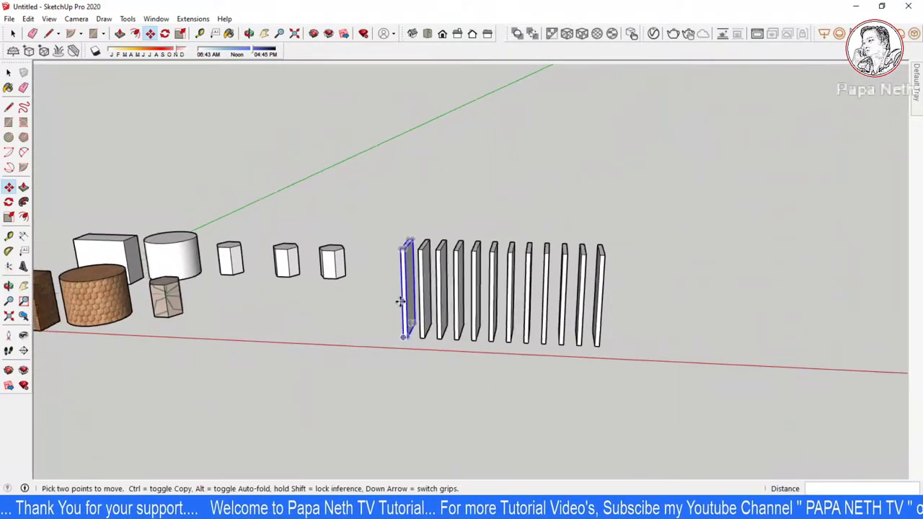
{"action": "scroll", "coordinate": [433, 317], "scroll_direction": "up", "scroll_amount": 2}
{"action": "type", "text": "x20"}
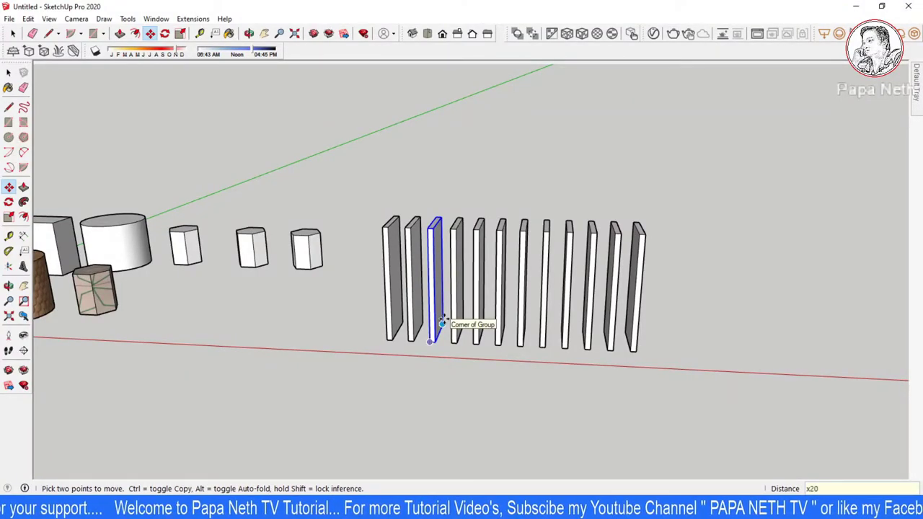
Step: Extend the slab array to 20, then 30 copies along the red axis
{"action": "key", "text": "Return"}
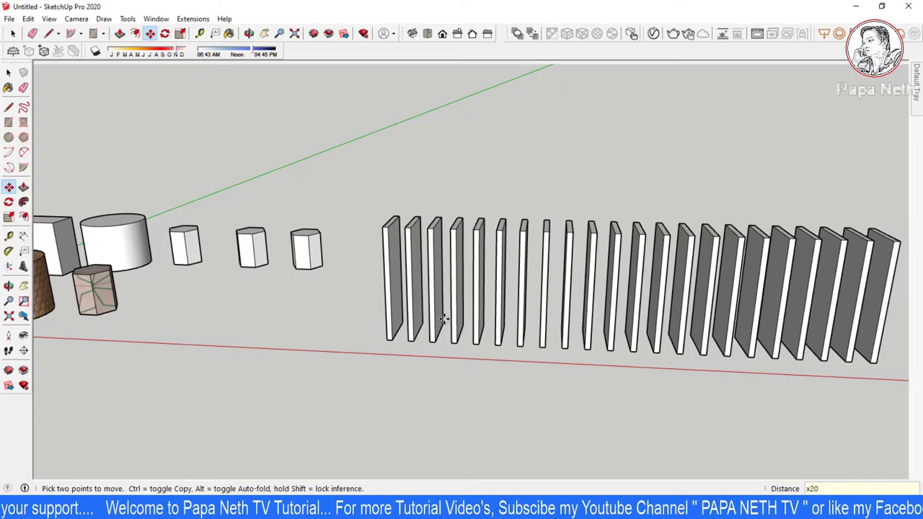
{"action": "scroll", "coordinate": [577, 387], "scroll_direction": "down", "scroll_amount": 3}
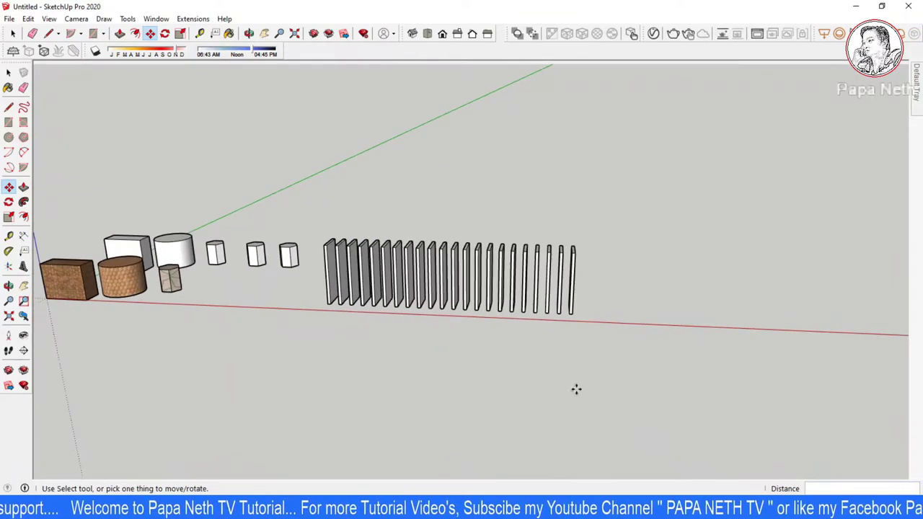
{"action": "type", "text": "x30"}
{"action": "key", "text": "Return"}
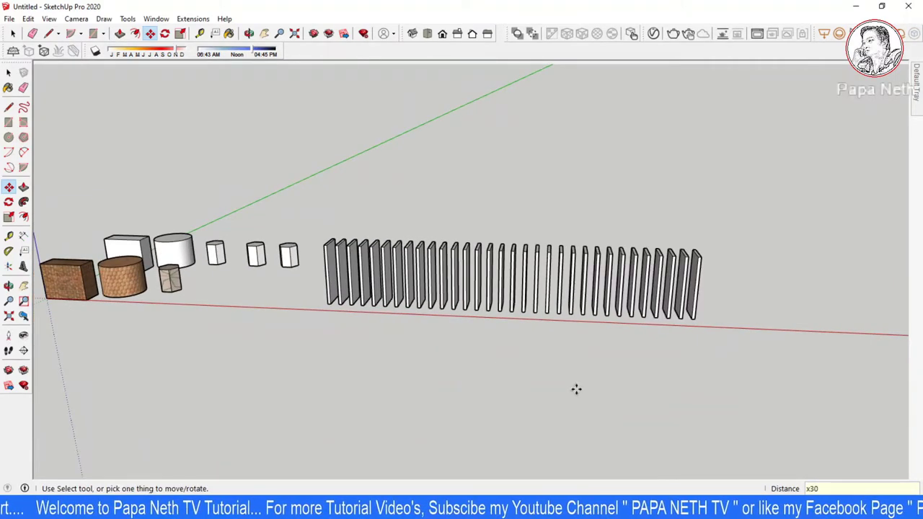
{"action": "scroll", "coordinate": [591, 315], "scroll_direction": "up", "scroll_amount": 1}
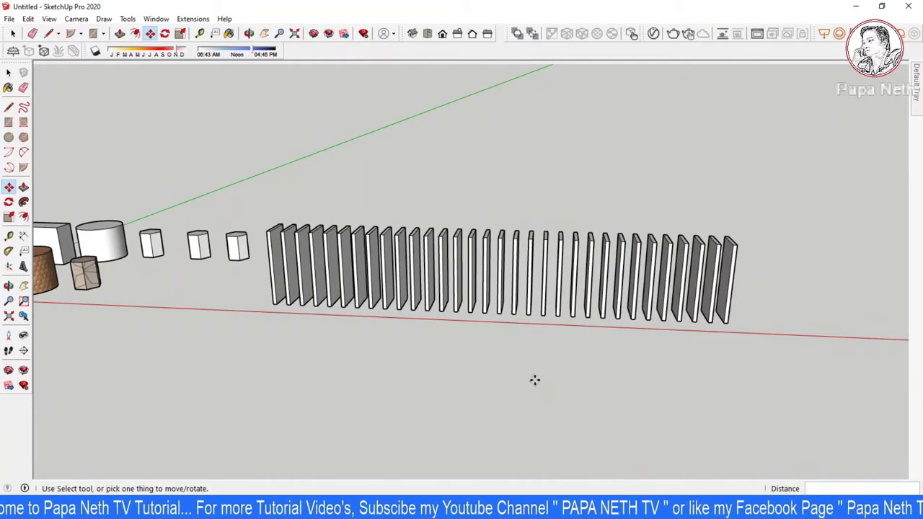
{"action": "key", "text": "space"}
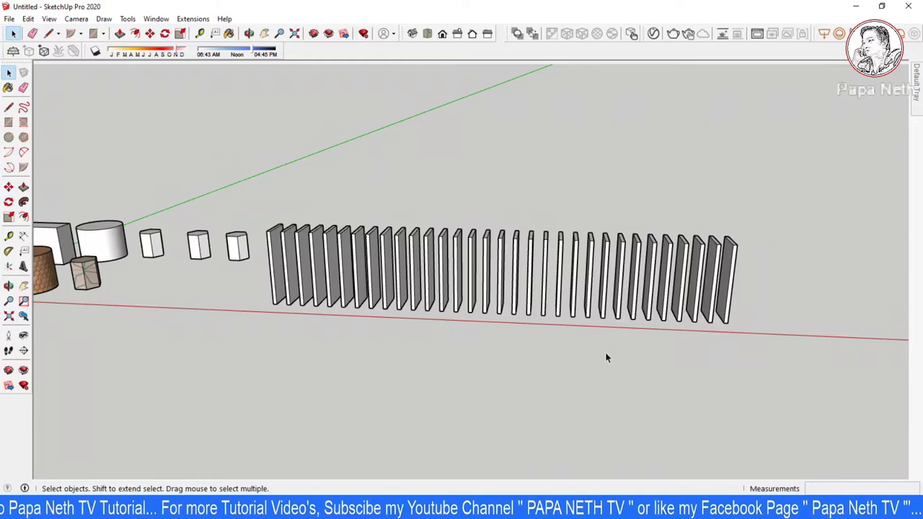
{"action": "middle_click_drag", "start_coordinate": [606, 358], "coordinate": [570, 339]}
{"action": "key", "text": "m"}
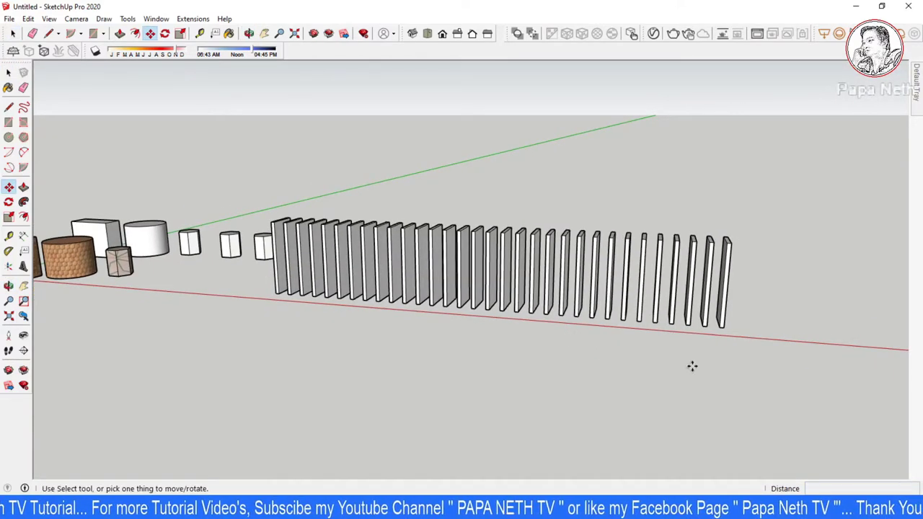
{"action": "key", "text": "space"}
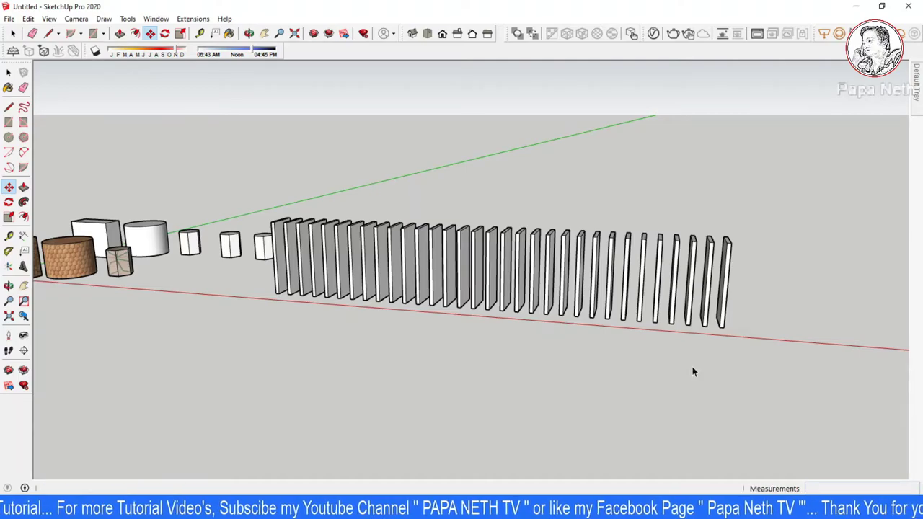
{"action": "middle_click_drag", "start_coordinate": [693, 372], "coordinate": [597, 355]}
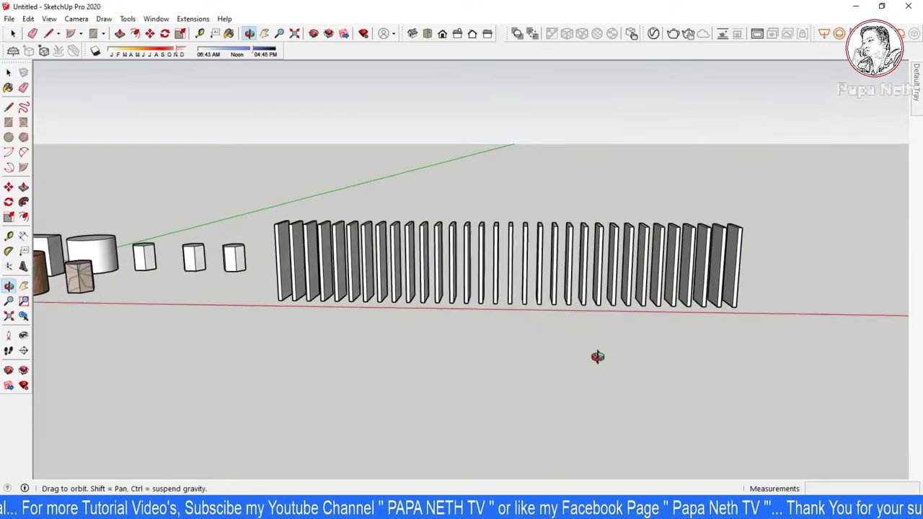
{"action": "scroll", "coordinate": [600, 360], "scroll_direction": "down", "scroll_amount": 3}
{"action": "scroll", "coordinate": [478, 355], "scroll_direction": "down", "scroll_amount": 2}
{"action": "mouse_move", "coordinate": [478, 355]}
{"action": "middle_mouse_down"}
{"action": "mouse_move", "coordinate": [592, 378]}
{"action": "mouse_move", "coordinate": [332, 365]}
{"action": "mouse_move", "coordinate": [339, 339]}
{"action": "middle_mouse_up"}
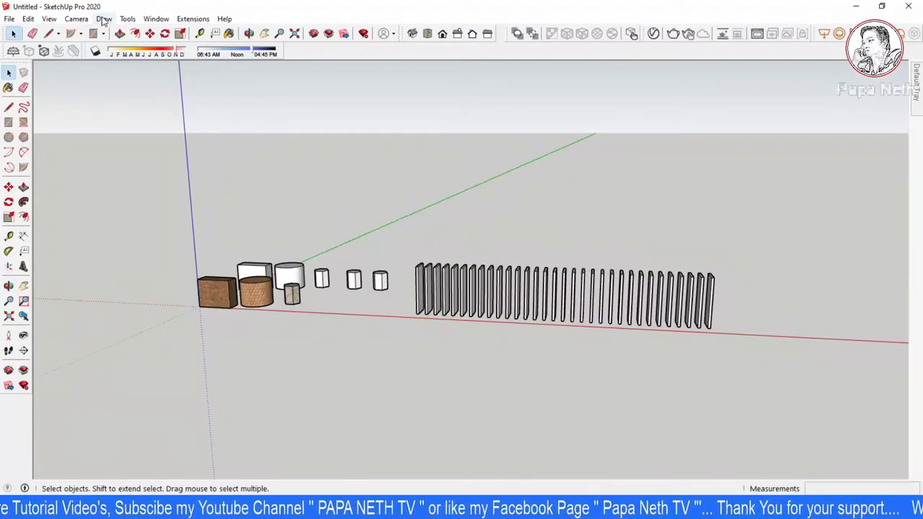
{"action": "left_click", "coordinate": [128, 19]}
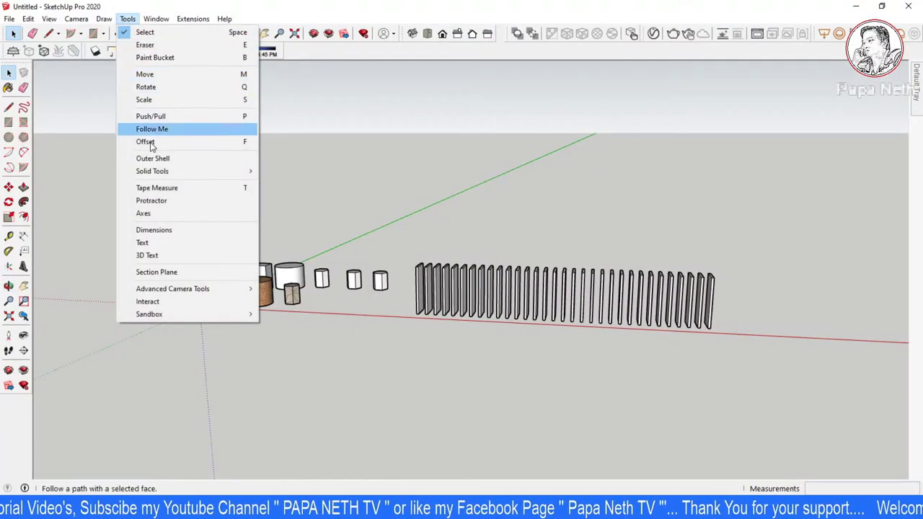
{"action": "left_click", "coordinate": [367, 158]}
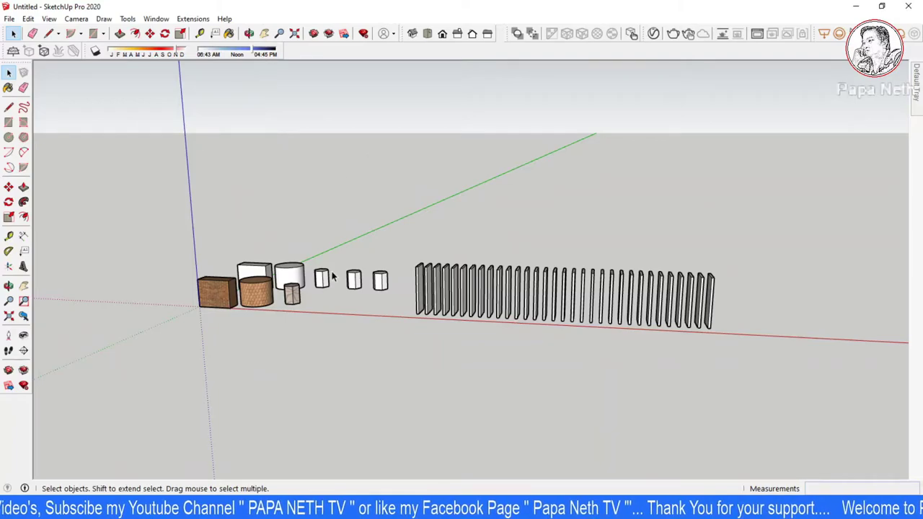
{"action": "middle_click_drag", "start_coordinate": [333, 276], "coordinate": [367, 274]}
{"action": "scroll", "coordinate": [282, 249], "scroll_direction": "up", "scroll_amount": 3}
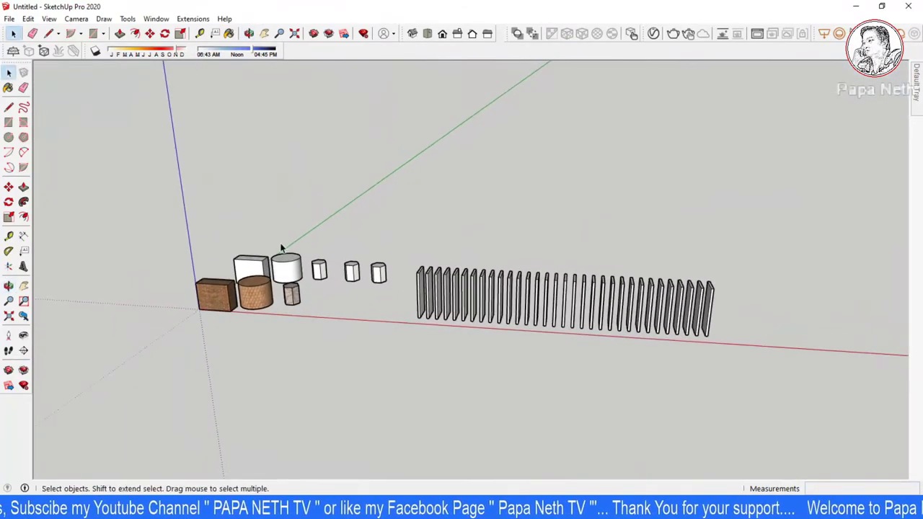
{"action": "scroll", "coordinate": [241, 270], "scroll_direction": "up", "scroll_amount": 3}
{"action": "scroll", "coordinate": [203, 264], "scroll_direction": "up", "scroll_amount": 2}
{"action": "scroll", "coordinate": [203, 264], "scroll_direction": "down", "scroll_amount": 2}
{"action": "scroll", "coordinate": [227, 262], "scroll_direction": "down", "scroll_amount": 5}
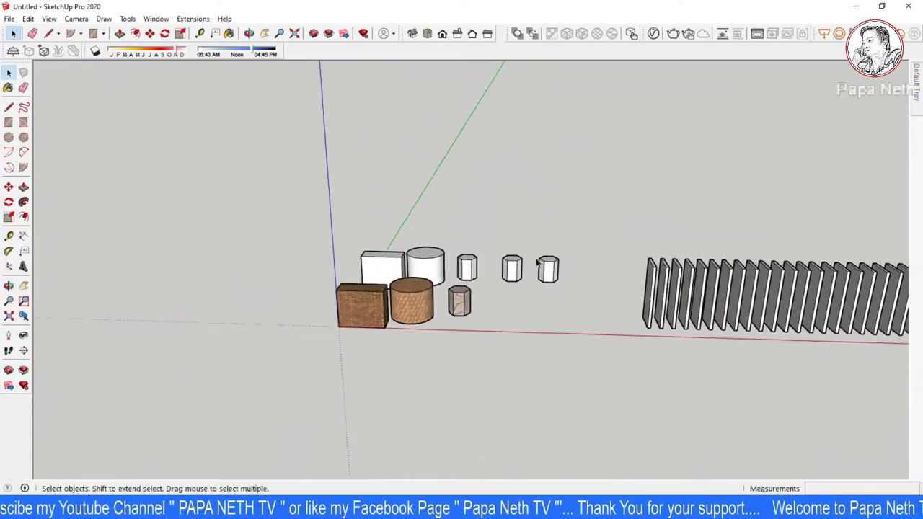
{"action": "middle_click_drag", "start_coordinate": [389, 260], "coordinate": [676, 258]}
{"action": "scroll", "coordinate": [388, 288], "scroll_direction": "up", "scroll_amount": 3}
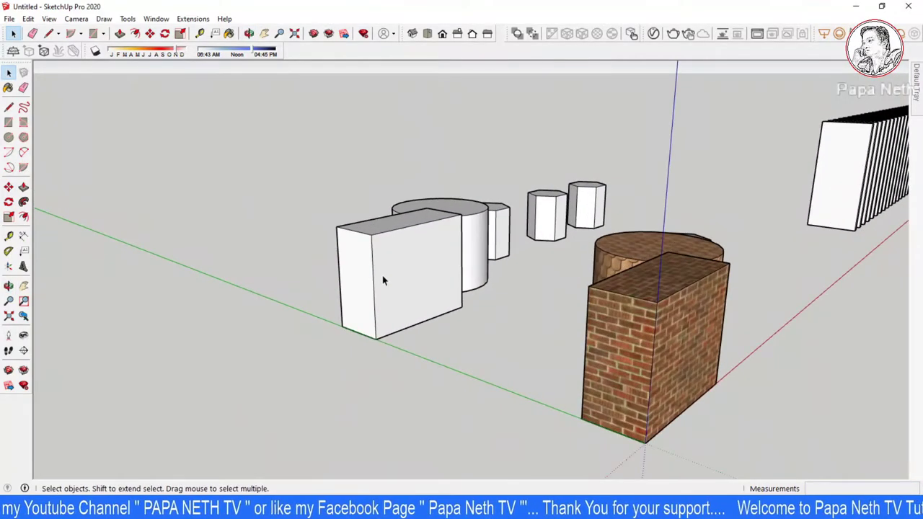
{"action": "left_click", "coordinate": [383, 280]}
{"action": "scroll", "coordinate": [383, 281], "scroll_direction": "down", "scroll_amount": 3}
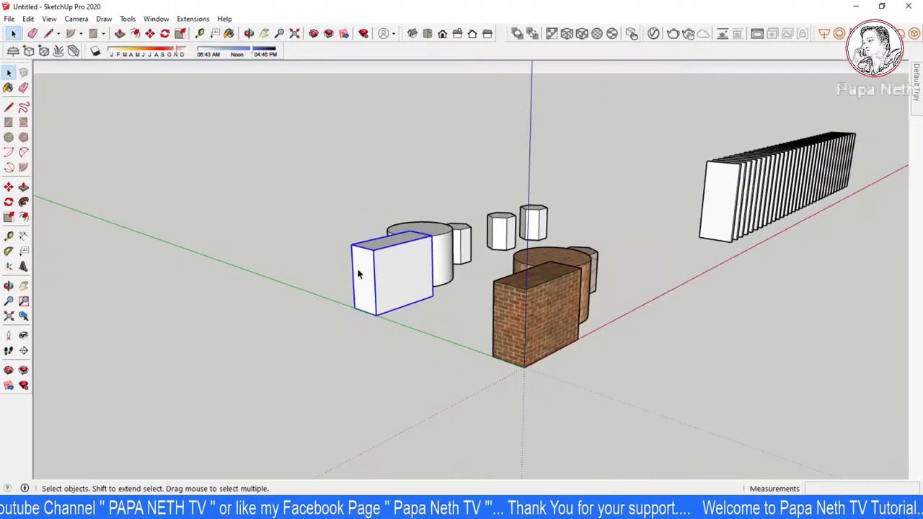
{"action": "mouse_move", "coordinate": [360, 273]}
{"action": "middle_mouse_down"}
{"action": "mouse_move", "coordinate": [512, 316]}
{"action": "mouse_move", "coordinate": [261, 340]}
{"action": "middle_mouse_up"}
{"action": "key", "text": "Escape"}
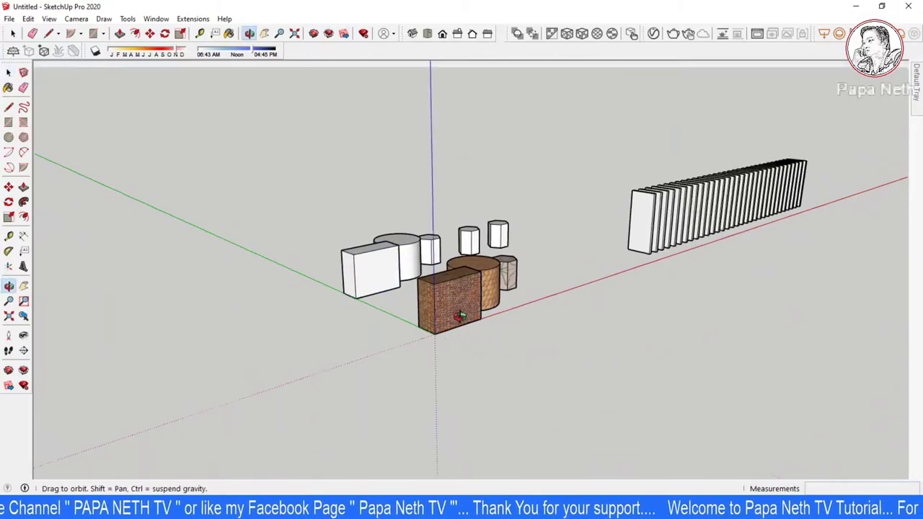
Step: Move the patterned cylinder further right along the red axis
{"action": "left_click", "coordinate": [354, 295]}
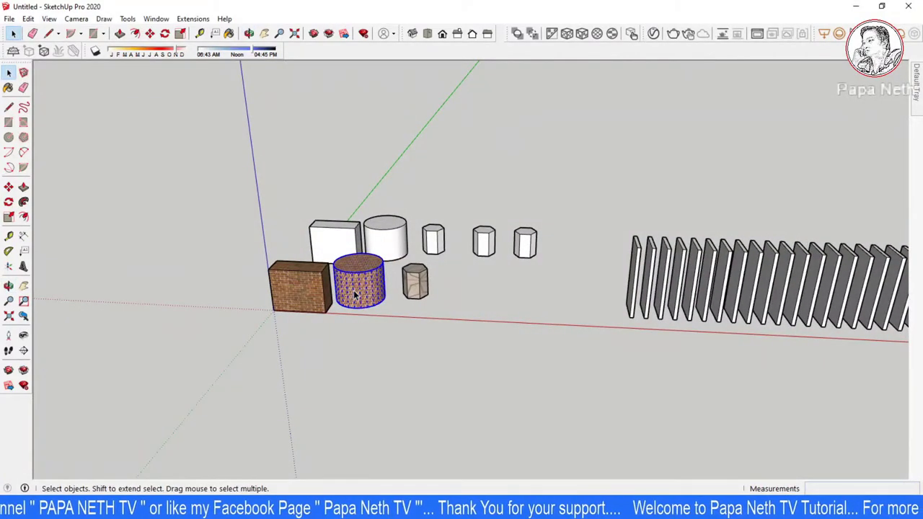
{"action": "key", "text": "m"}
{"action": "left_click", "coordinate": [370, 305]}
{"action": "left_click", "coordinate": [483, 305]}
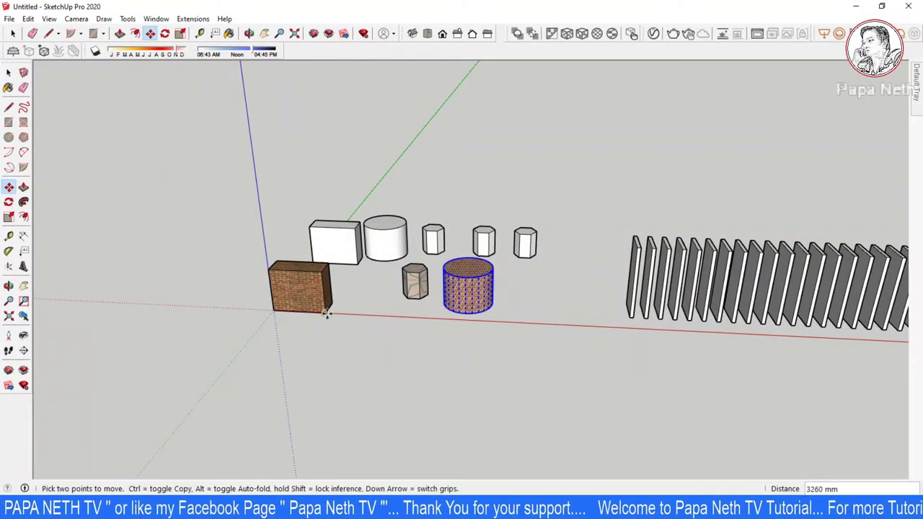
{"action": "key", "text": "space"}
{"action": "left_click", "coordinate": [371, 363]}
Step: Begin stretching the brick box by moving its left face, locked to the red axis
{"action": "mouse_move", "coordinate": [371, 362]}
{"action": "middle_mouse_down"}
{"action": "mouse_move", "coordinate": [548, 311]}
{"action": "mouse_move", "coordinate": [388, 328]}
{"action": "middle_mouse_up"}
{"action": "scroll", "coordinate": [361, 331], "scroll_direction": "up", "scroll_amount": 2}
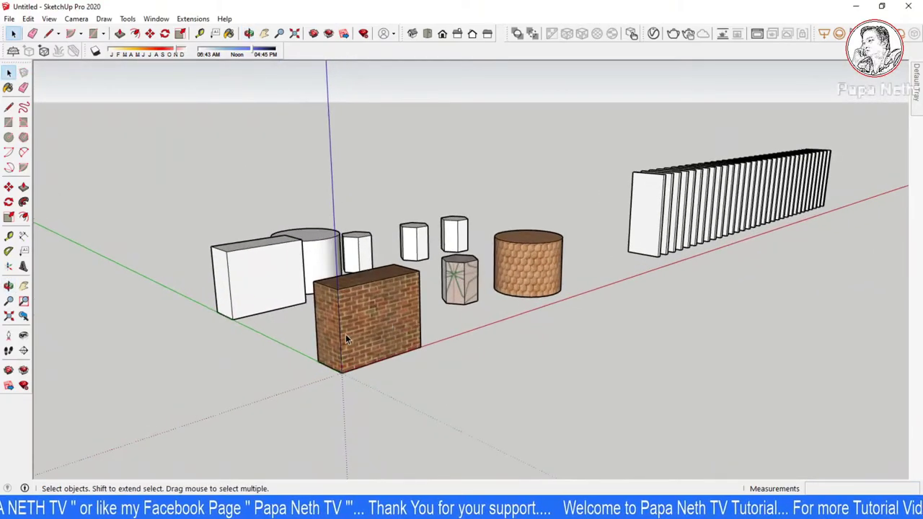
{"action": "scroll", "coordinate": [345, 333], "scroll_direction": "up", "scroll_amount": 2}
{"action": "key", "text": "m"}
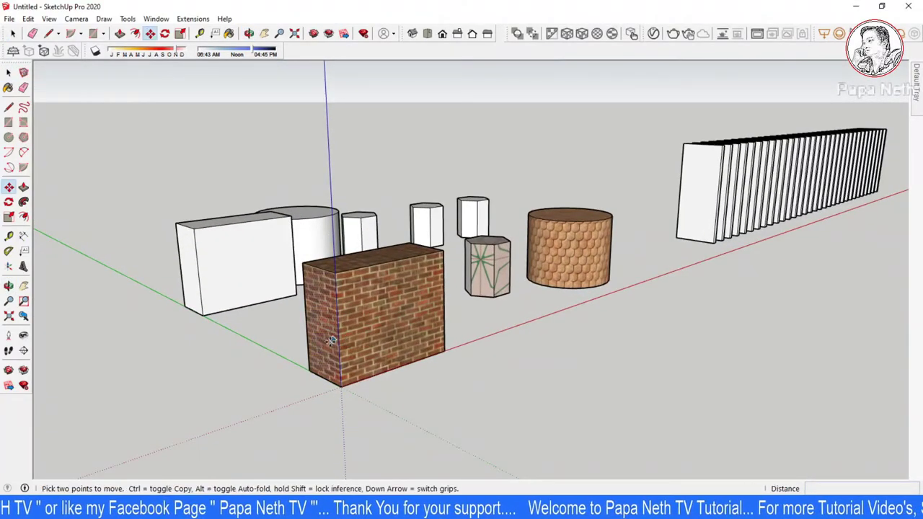
{"action": "left_click", "coordinate": [325, 342]}
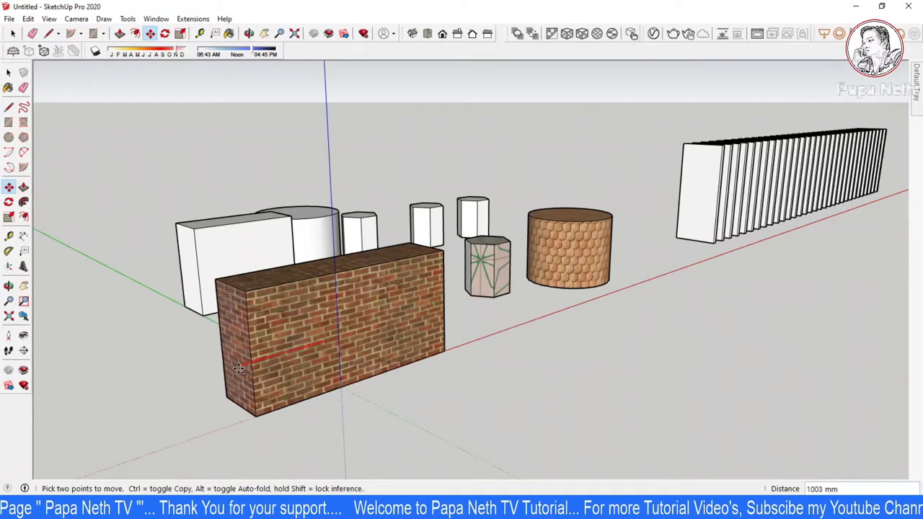
{"action": "key", "text": "Escape"}
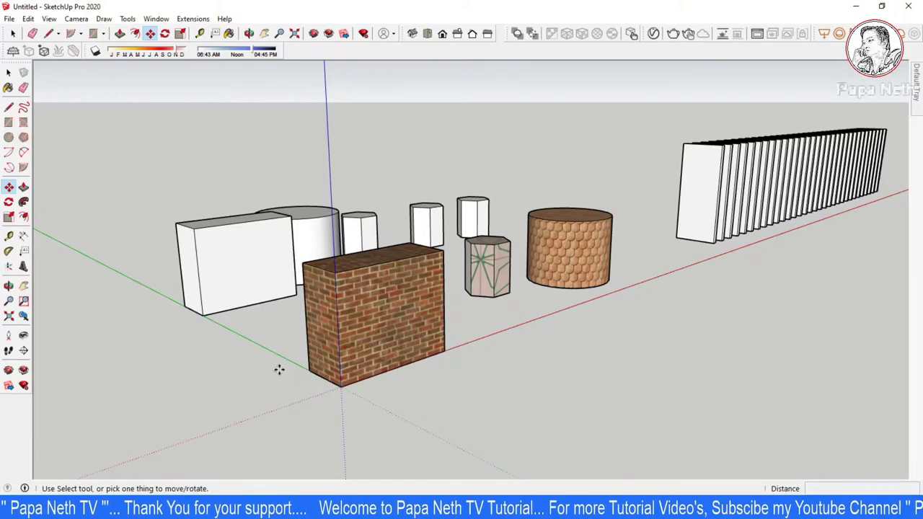
{"action": "left_click", "coordinate": [327, 341]}
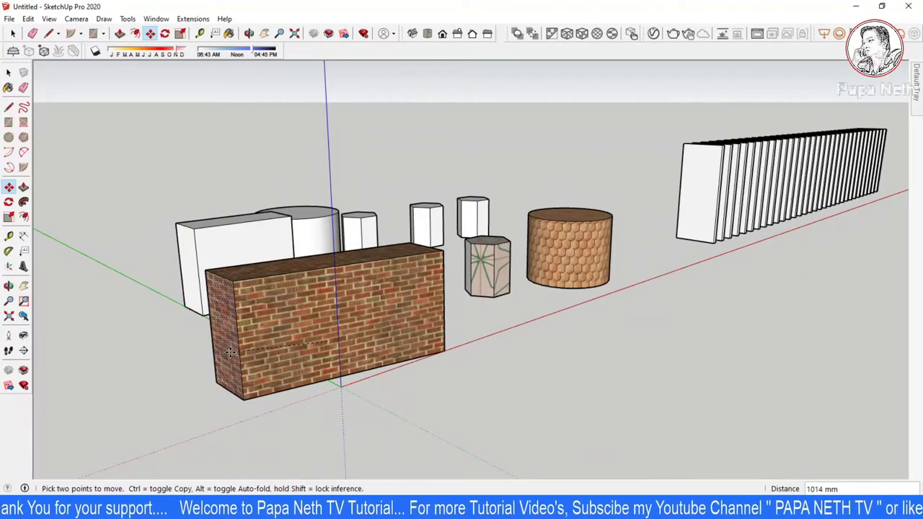
{"action": "key", "text": "Right"}
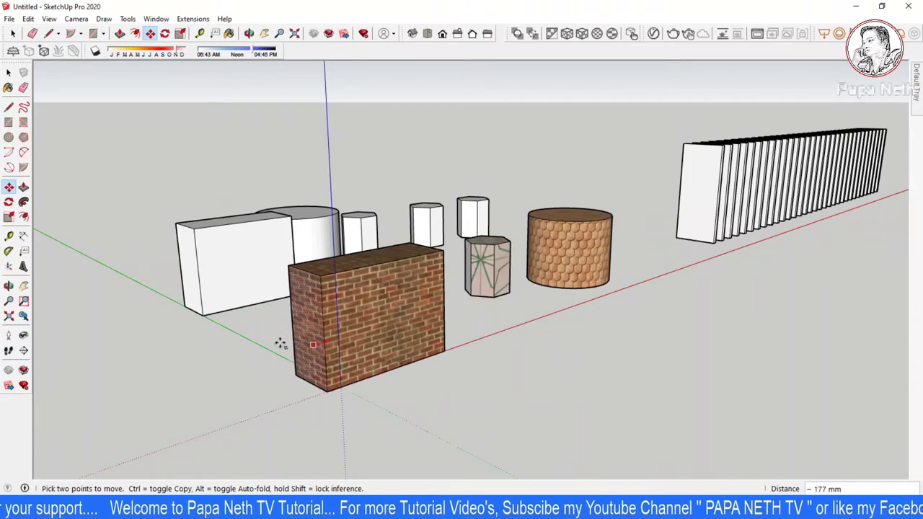
Step: Place the brick box's end face further left to lengthen the wall
{"action": "left_click", "coordinate": [122, 378]}
{"action": "scroll", "coordinate": [278, 288], "scroll_direction": "down", "scroll_amount": 2}
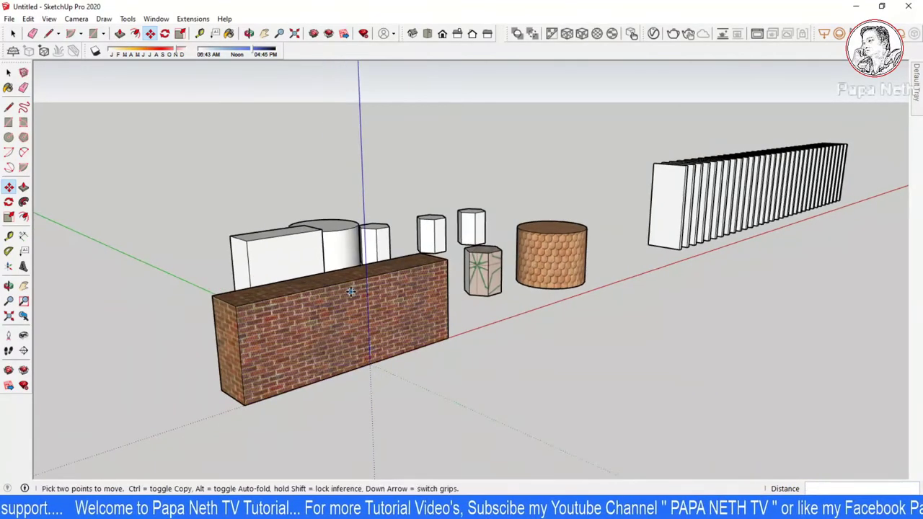
{"action": "scroll", "coordinate": [278, 288], "scroll_direction": "up", "scroll_amount": 2}
Step: Raise the wall's top face to make the brick wall much taller
{"action": "left_click", "coordinate": [278, 289]}
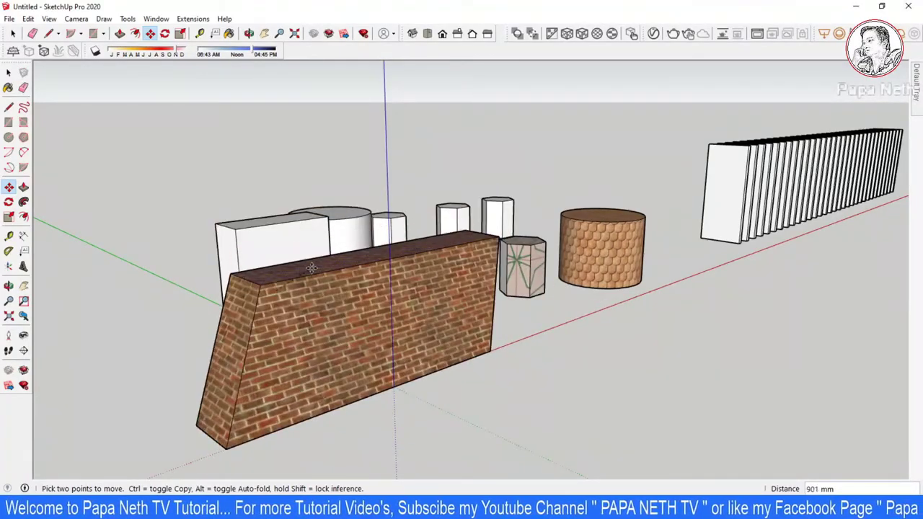
{"action": "key", "text": "Escape"}
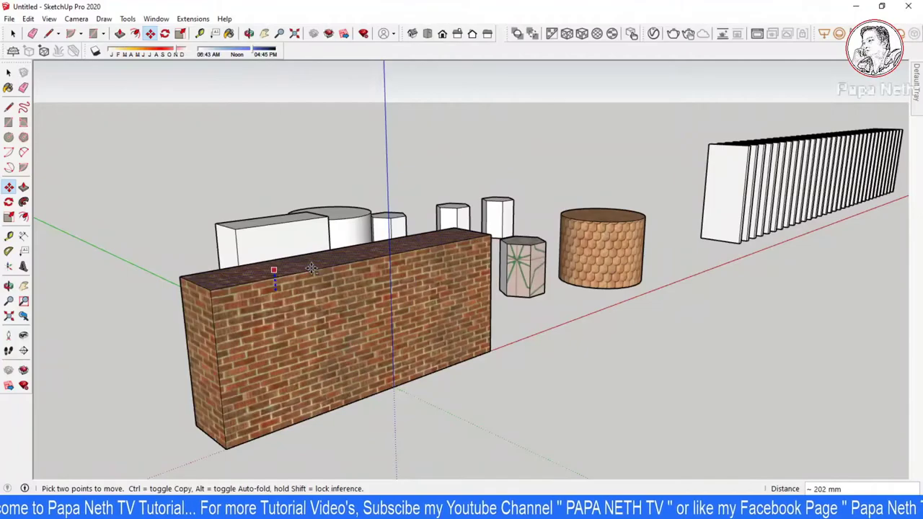
{"action": "left_click", "coordinate": [272, 267]}
{"action": "left_click", "coordinate": [315, 164]}
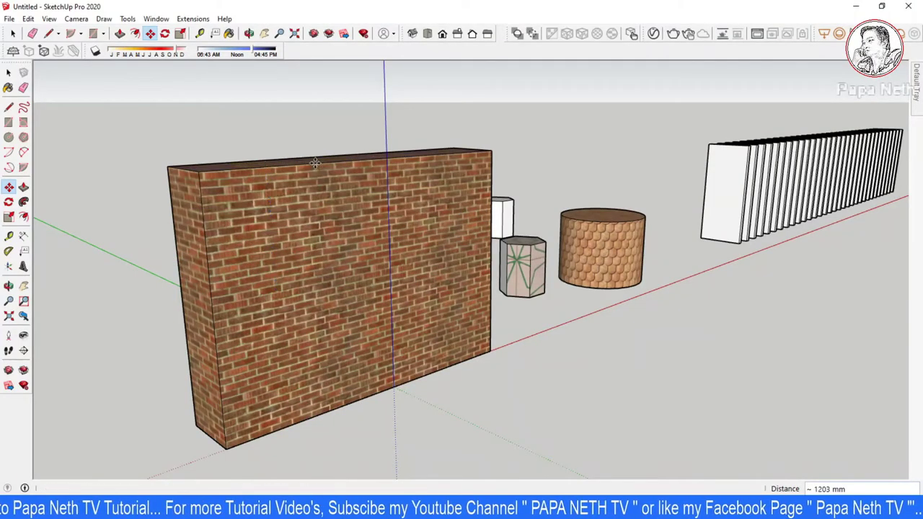
{"action": "key", "text": "space"}
{"action": "scroll", "coordinate": [317, 175], "scroll_direction": "down", "scroll_amount": 3}
{"action": "middle_click_drag", "start_coordinate": [317, 176], "coordinate": [355, 259]}
Step: Shift the wall's top edge sideways to slant the wall into a wedge
{"action": "scroll", "coordinate": [354, 260], "scroll_direction": "up", "scroll_amount": 2}
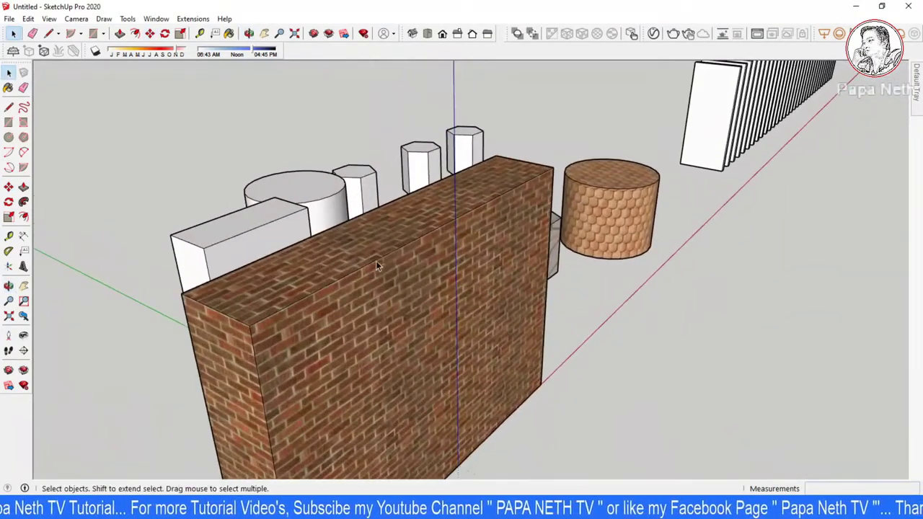
{"action": "left_click", "coordinate": [389, 260]}
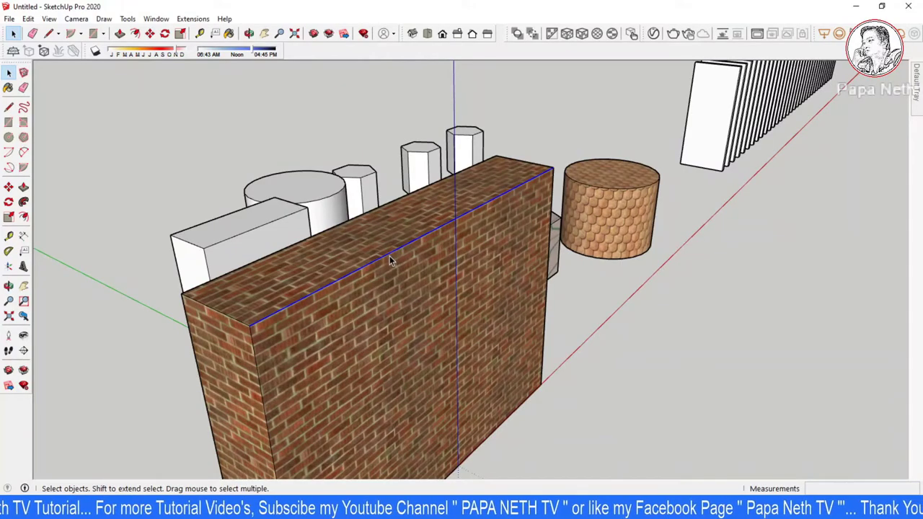
{"action": "key", "text": "m"}
{"action": "left_click", "coordinate": [429, 233]}
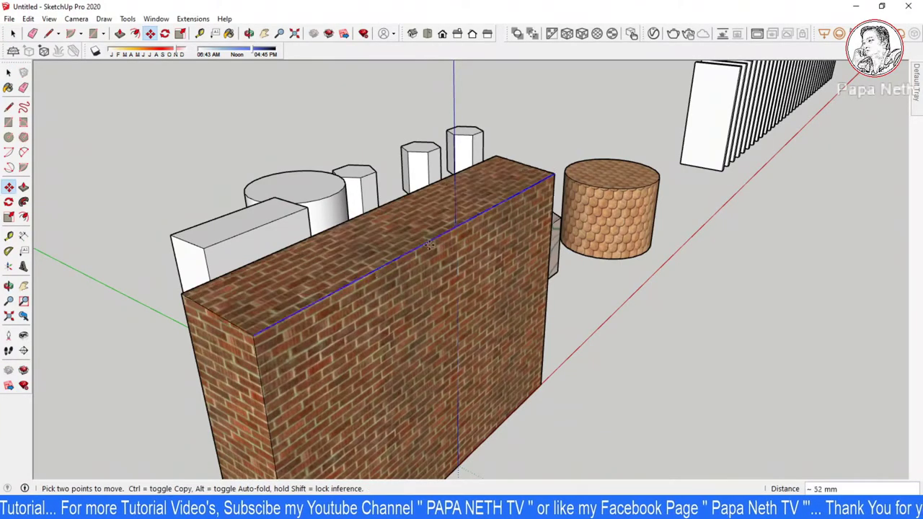
{"action": "scroll", "coordinate": [505, 296], "scroll_direction": "down", "scroll_amount": 3}
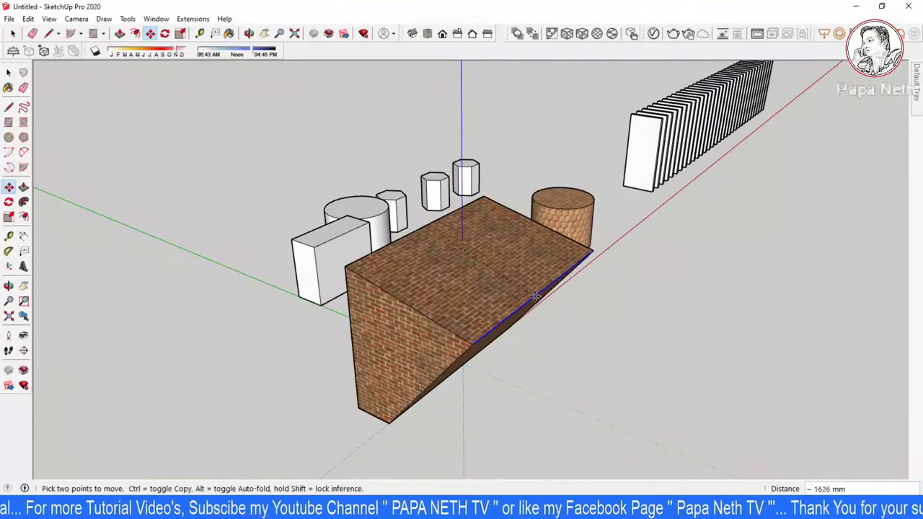
{"action": "mouse_move", "coordinate": [449, 371]}
{"action": "middle_mouse_down"}
{"action": "mouse_move", "coordinate": [535, 281]}
{"action": "mouse_move", "coordinate": [530, 305]}
{"action": "middle_mouse_up"}
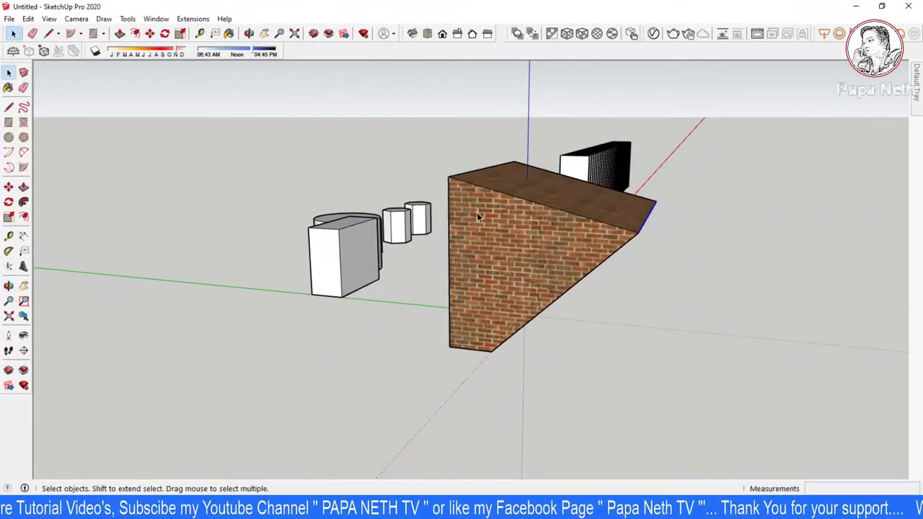
Step: Begin moving the wedge's top front edge to skew the shape further
{"action": "left_click", "coordinate": [497, 192]}
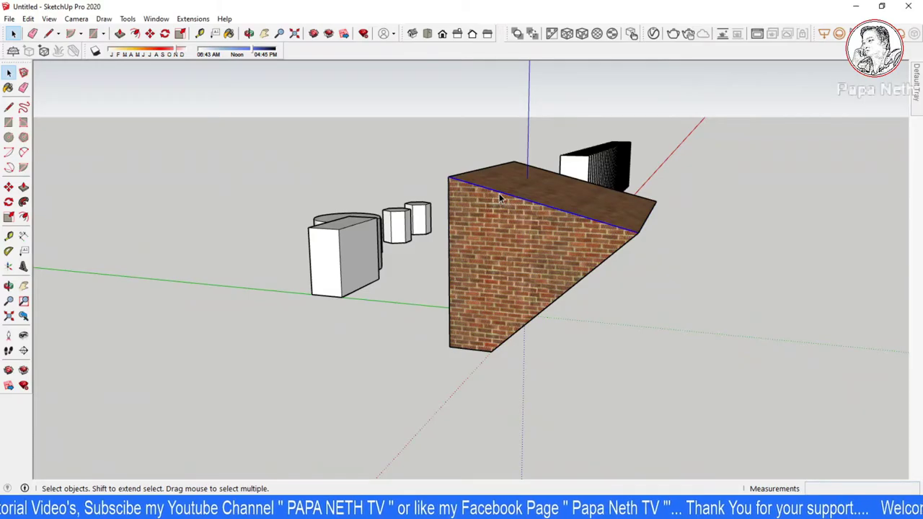
{"action": "key", "text": "m"}
{"action": "left_click", "coordinate": [499, 195]}
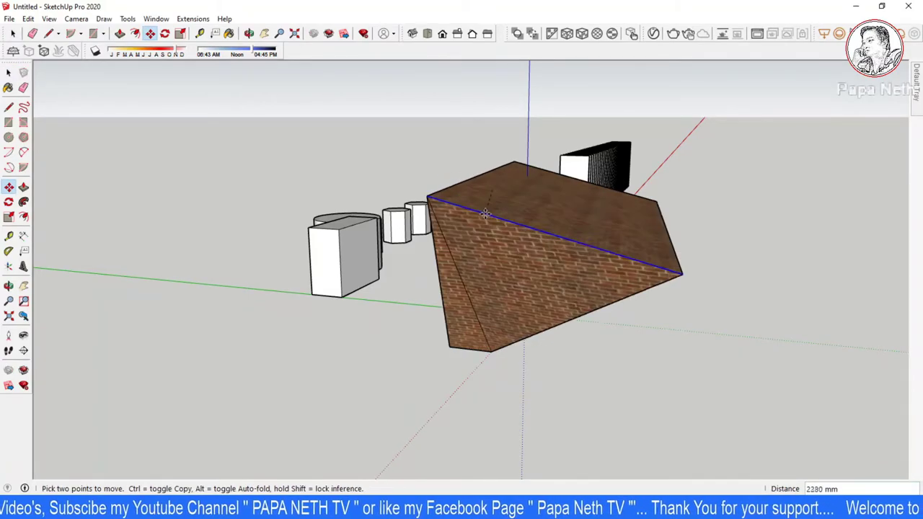
{"action": "middle_click_drag", "start_coordinate": [484, 243], "coordinate": [602, 255]}
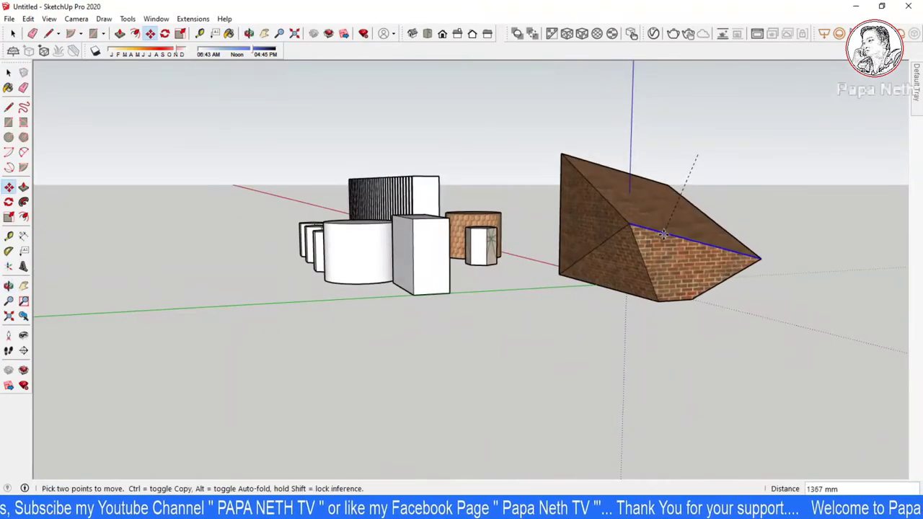
{"action": "mouse_move", "coordinate": [657, 246]}
{"action": "middle_mouse_down"}
{"action": "mouse_move", "coordinate": [434, 101]}
{"action": "mouse_move", "coordinate": [406, 179]}
{"action": "mouse_move", "coordinate": [497, 365]}
{"action": "mouse_move", "coordinate": [612, 328]}
{"action": "mouse_move", "coordinate": [497, 311]}
{"action": "mouse_move", "coordinate": [504, 325]}
{"action": "mouse_move", "coordinate": [575, 277]}
{"action": "middle_mouse_up"}
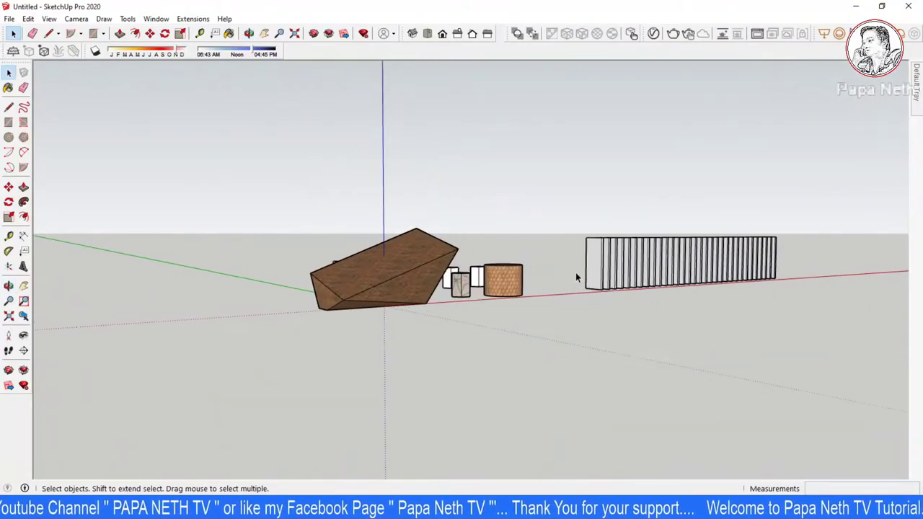